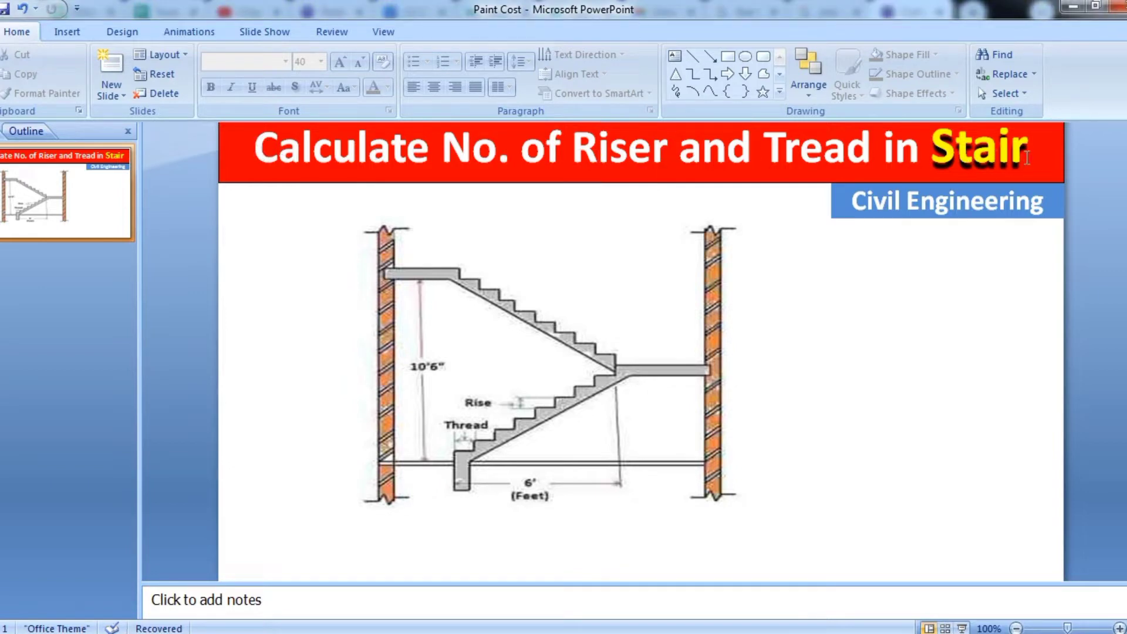
Highlight the 'Riser and Tread' words in the stair slide title
drag(1028, 147, 346, 191)
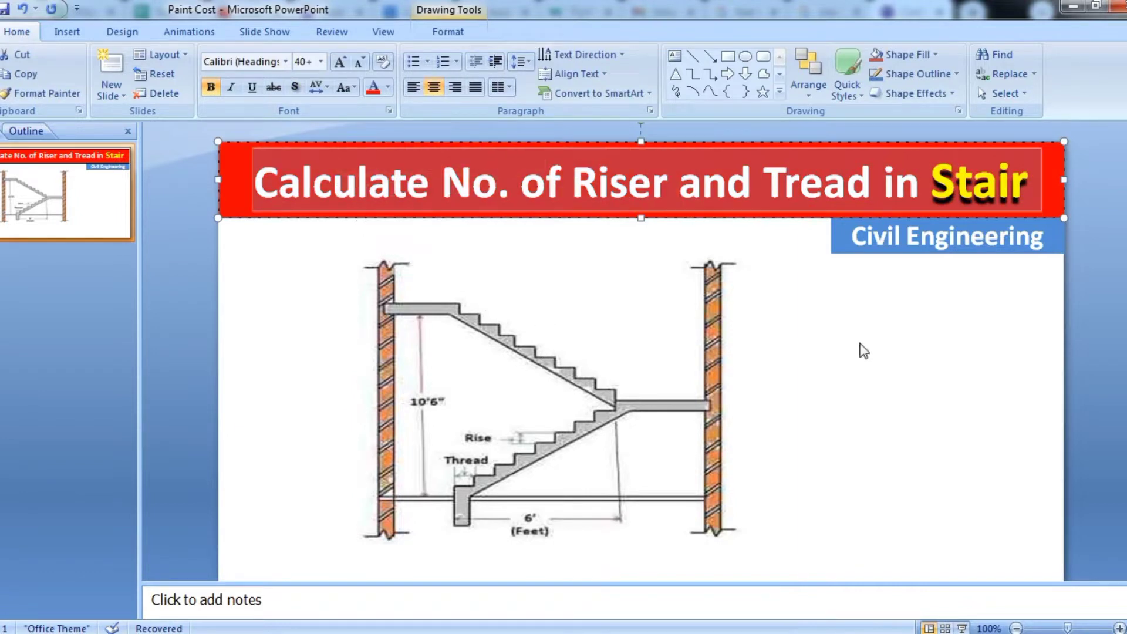
click(863, 350)
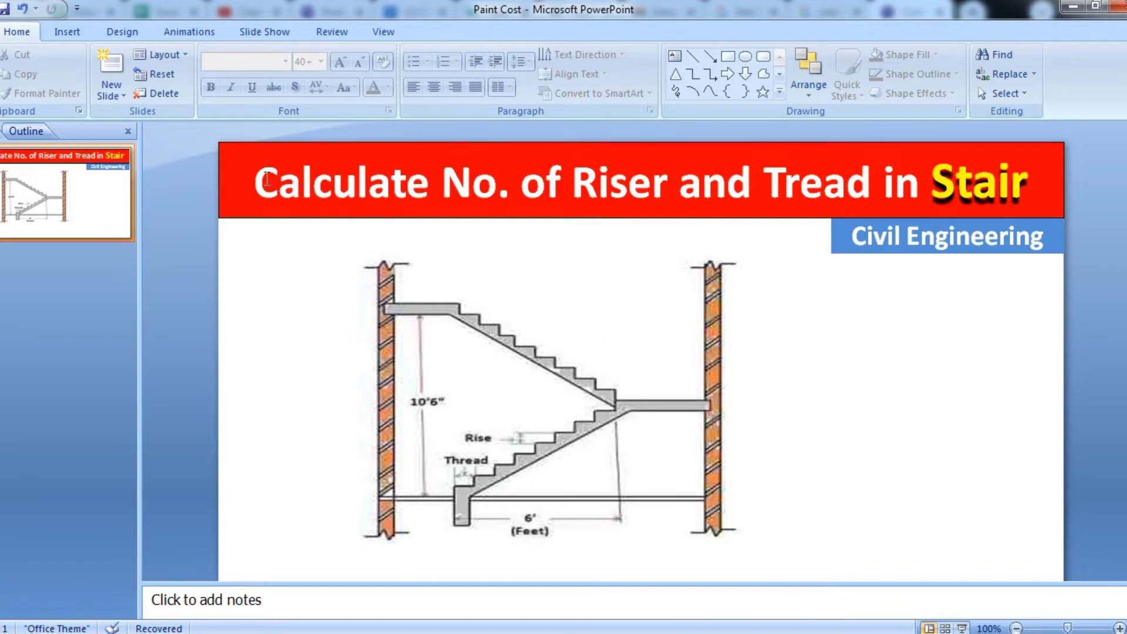
drag(262, 178, 843, 187)
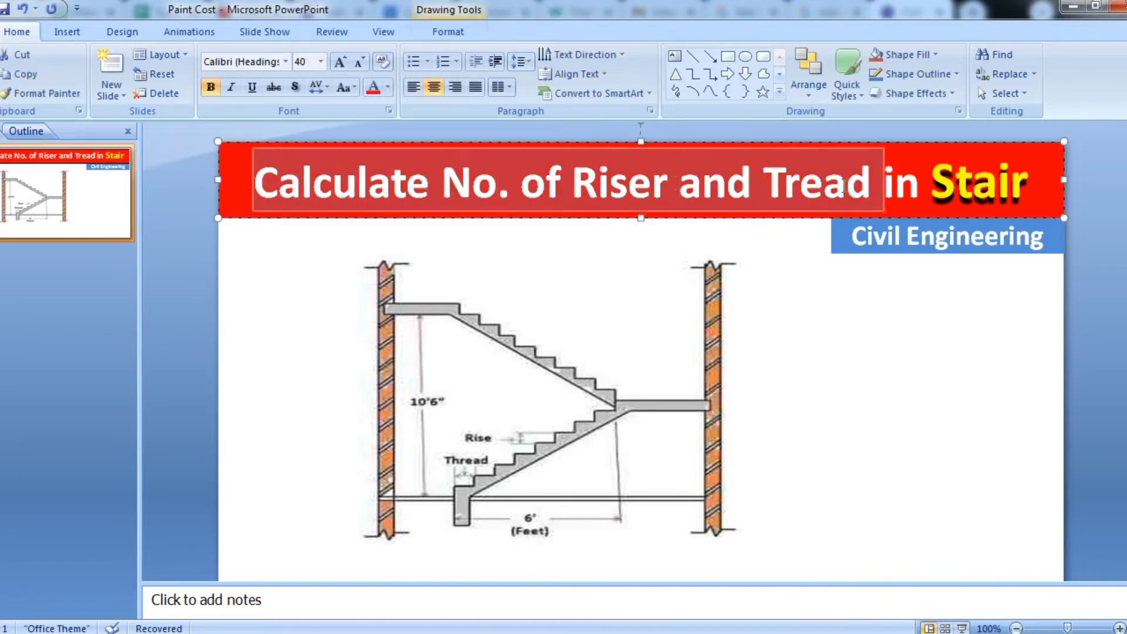
click(678, 184)
drag(573, 179, 868, 183)
click(881, 327)
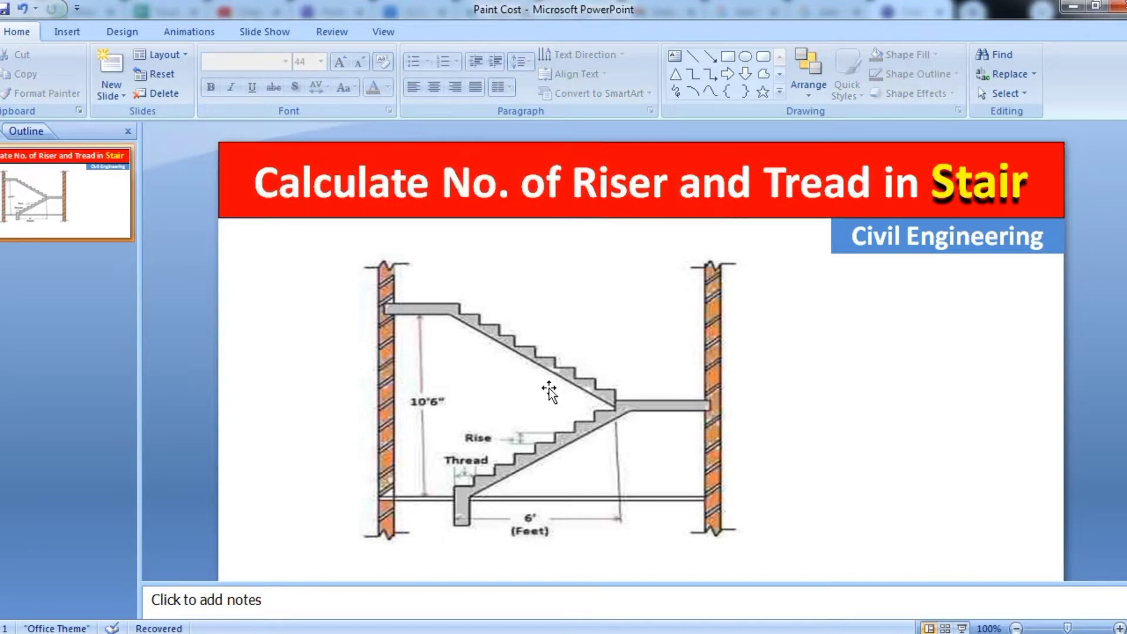
Zoom the slide to 125% and back to 100%, then switch to the Chrome window
scroll(588, 380, down, 1)
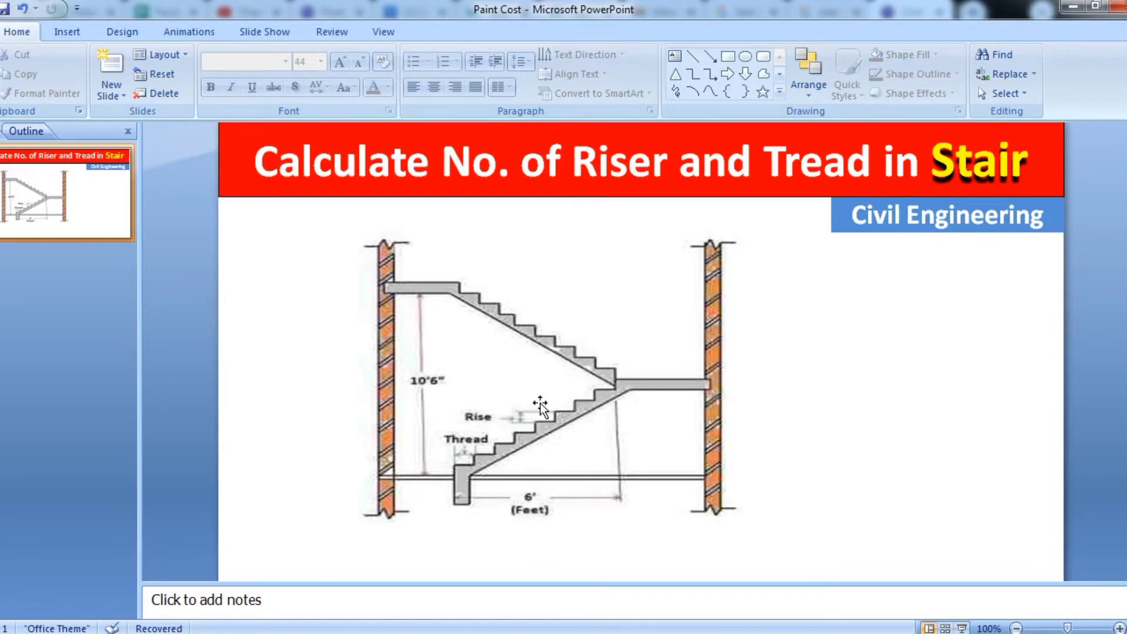
ctrl+scroll(571, 390, up, 2)
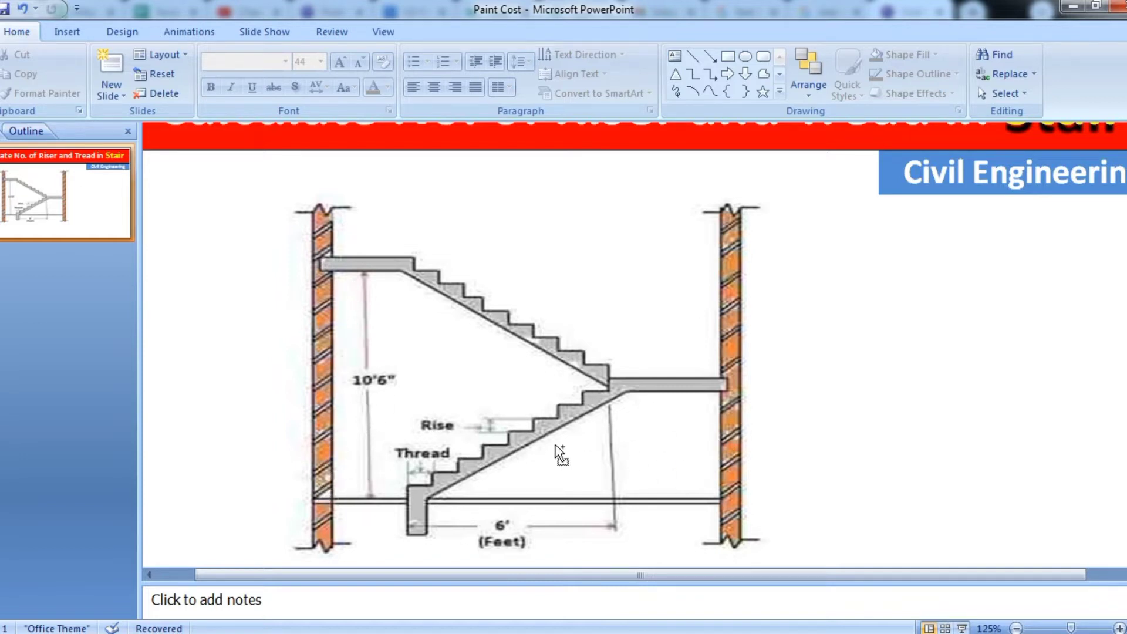
ctrl+scroll(554, 448, down, 2)
scroll(675, 328, up, 1)
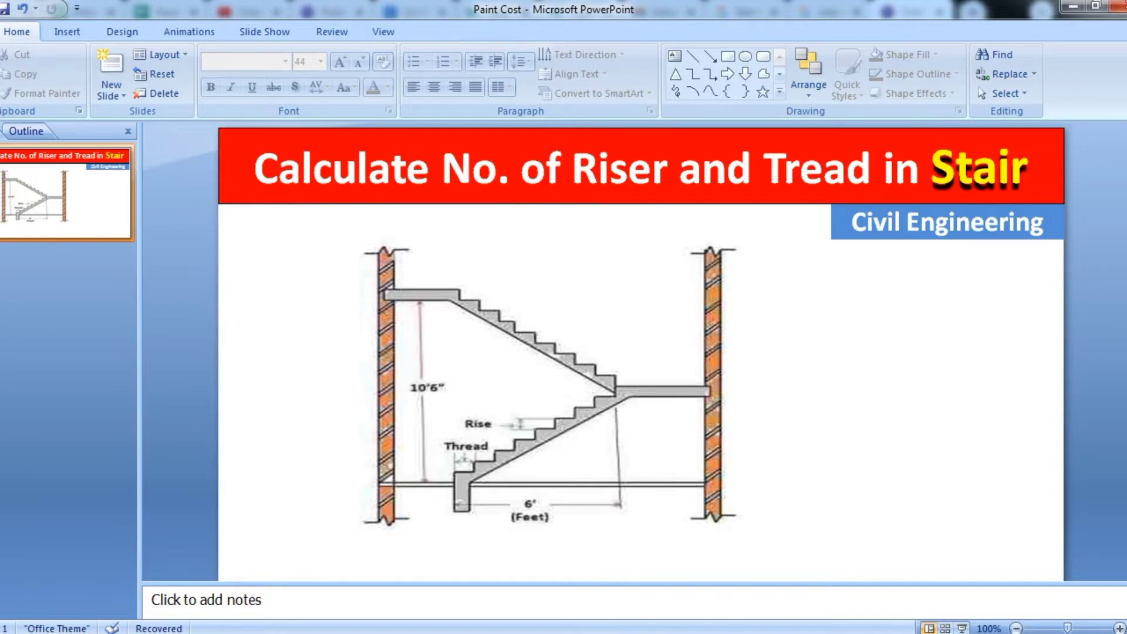
key(alt+Tab)
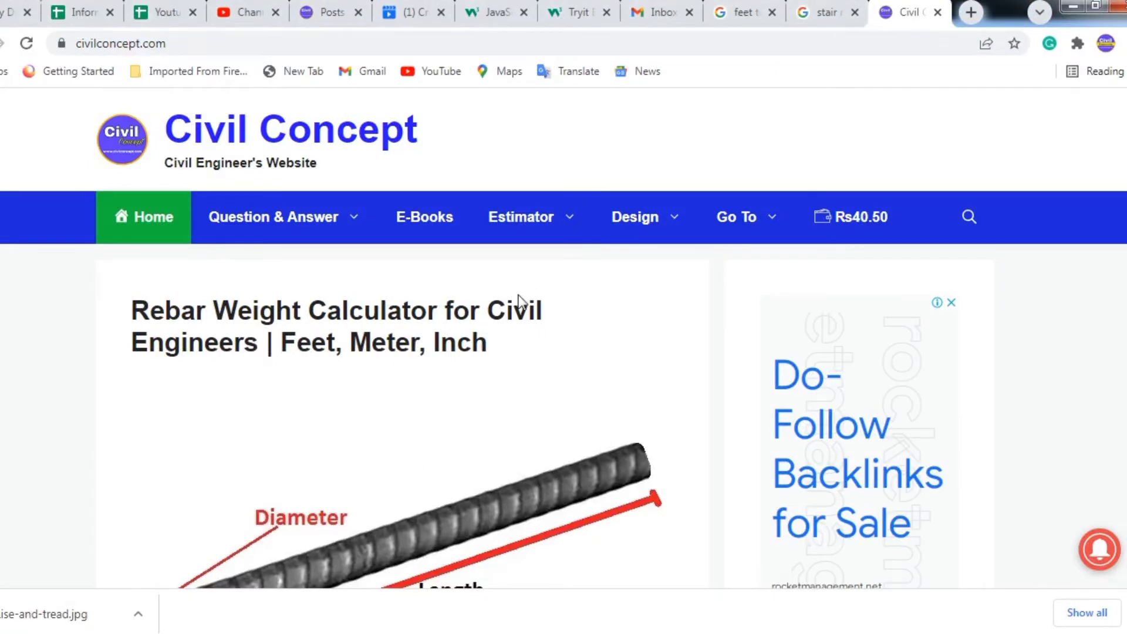
scroll(537, 327, down, 1)
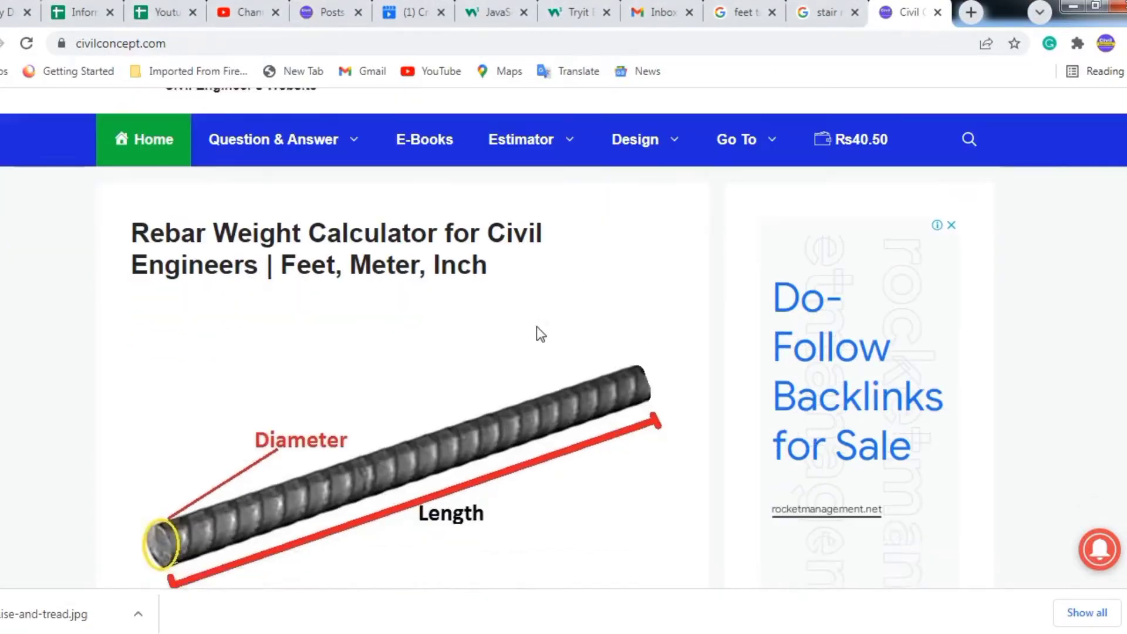
scroll(537, 328, up, 1)
click(221, 44)
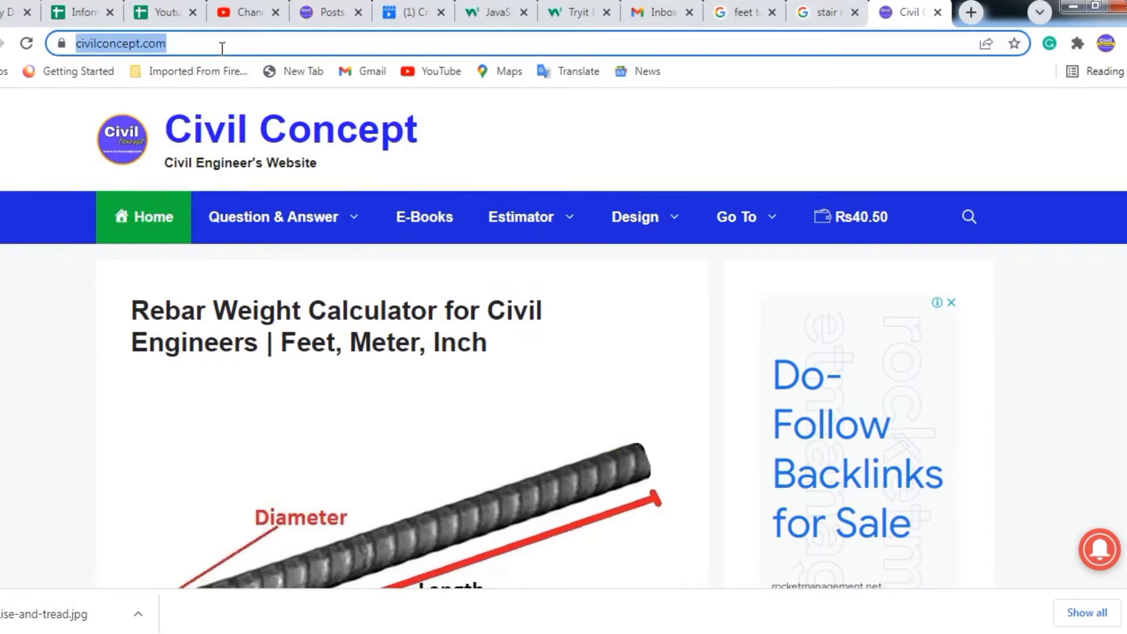
drag(235, 43, 72, 45)
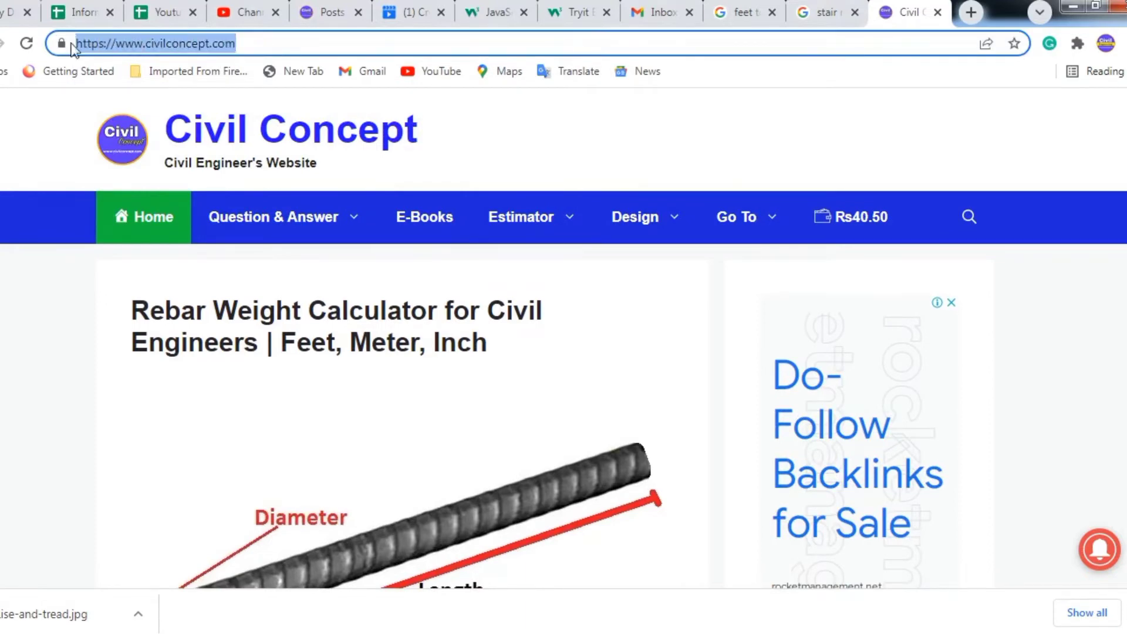
click(253, 46)
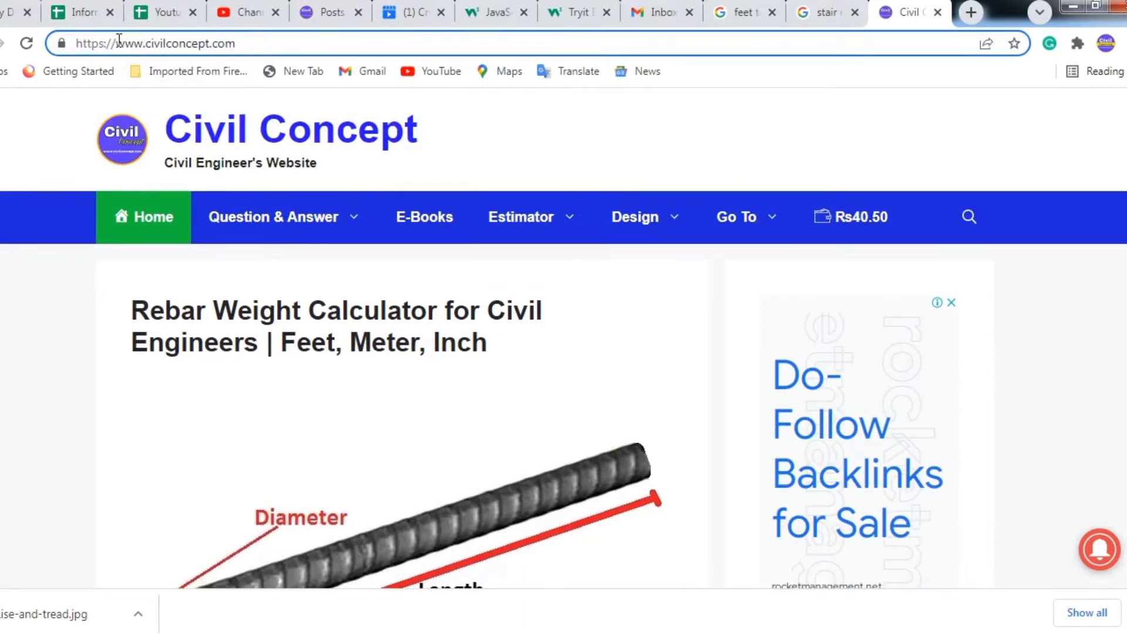
drag(123, 43, 274, 46)
click(282, 45)
Bring up the site's Design dropdown listing the design calculators
mouse_move(521, 282)
scroll(673, 294, down, 3)
scroll(641, 309, up, 3)
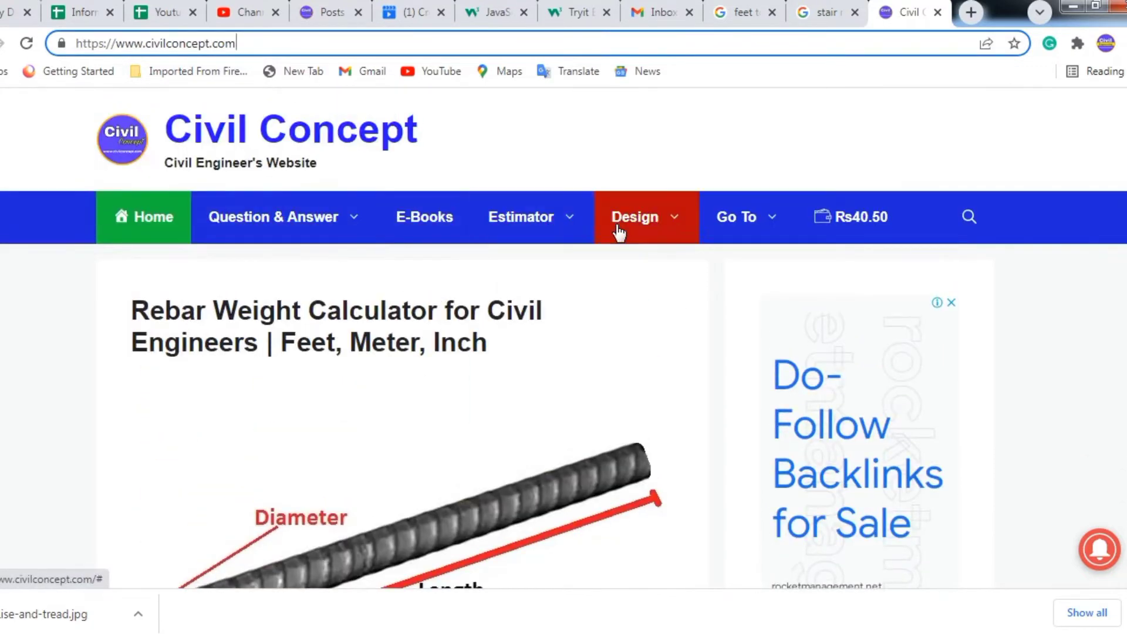
mouse_move(674, 228)
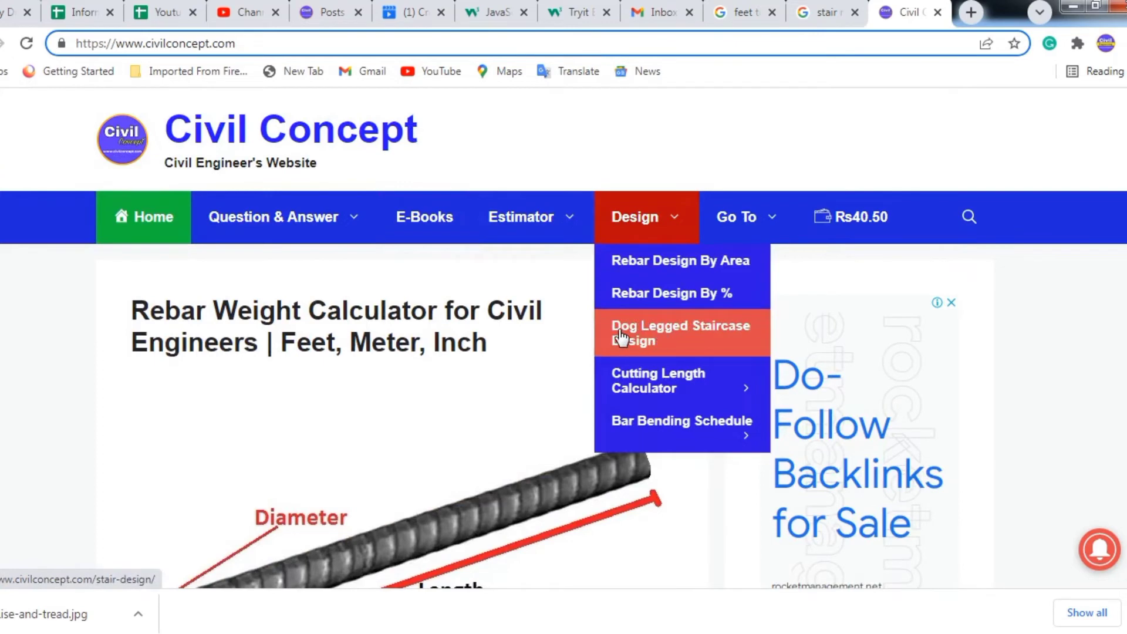
Open the Dog Legged Staircase Design calculator and dismiss the full-page ad
click(675, 342)
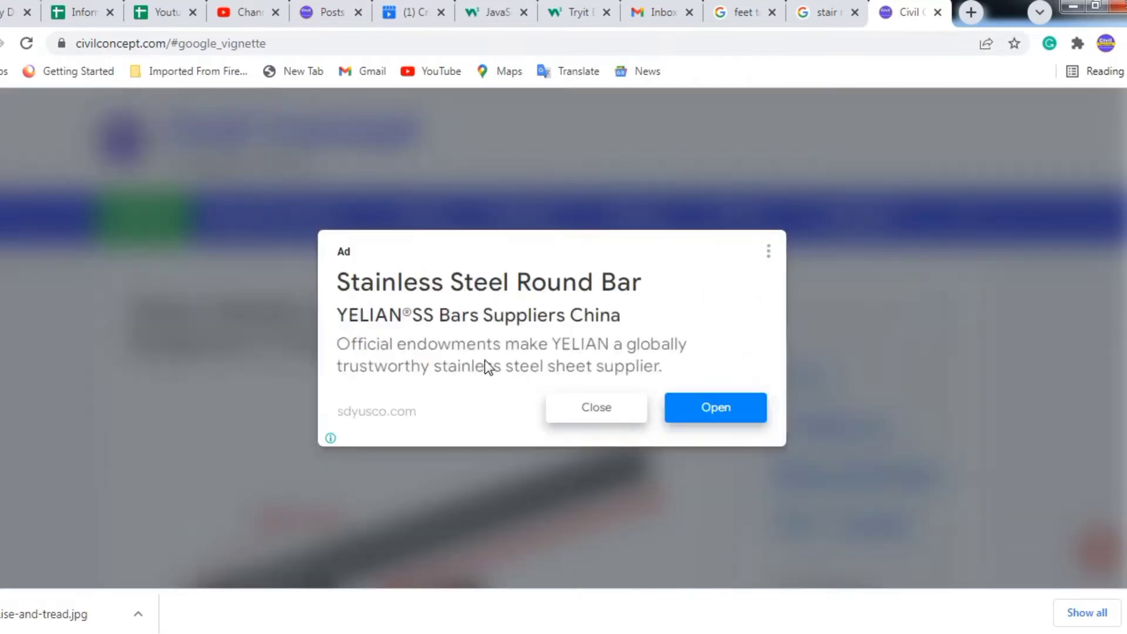
click(606, 405)
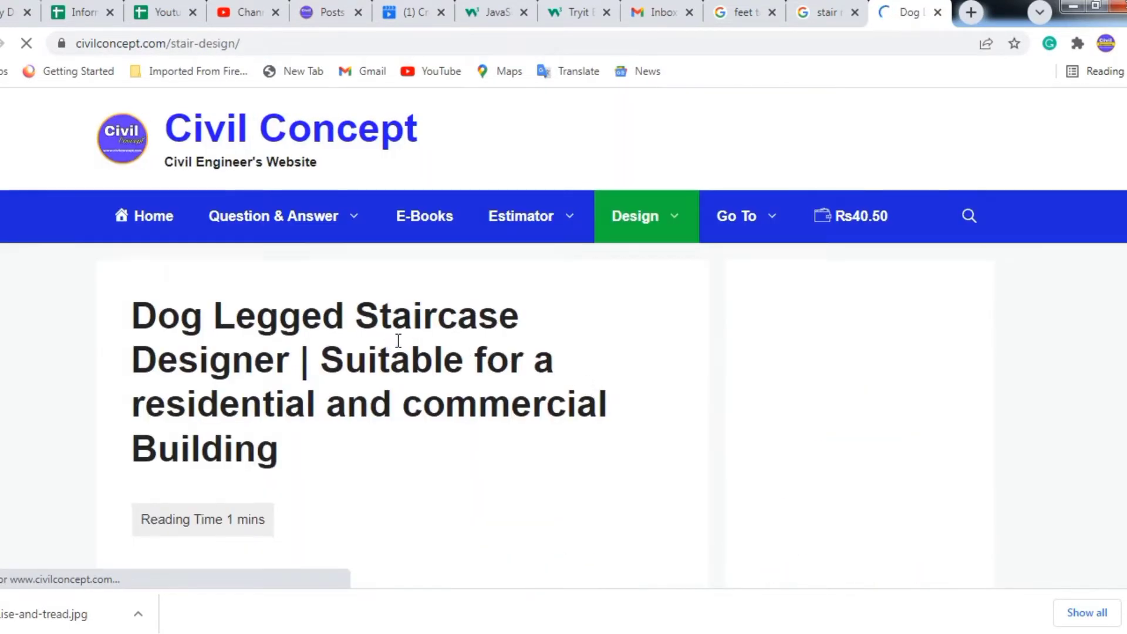
scroll(404, 347, down, 4)
scroll(413, 340, down, 2)
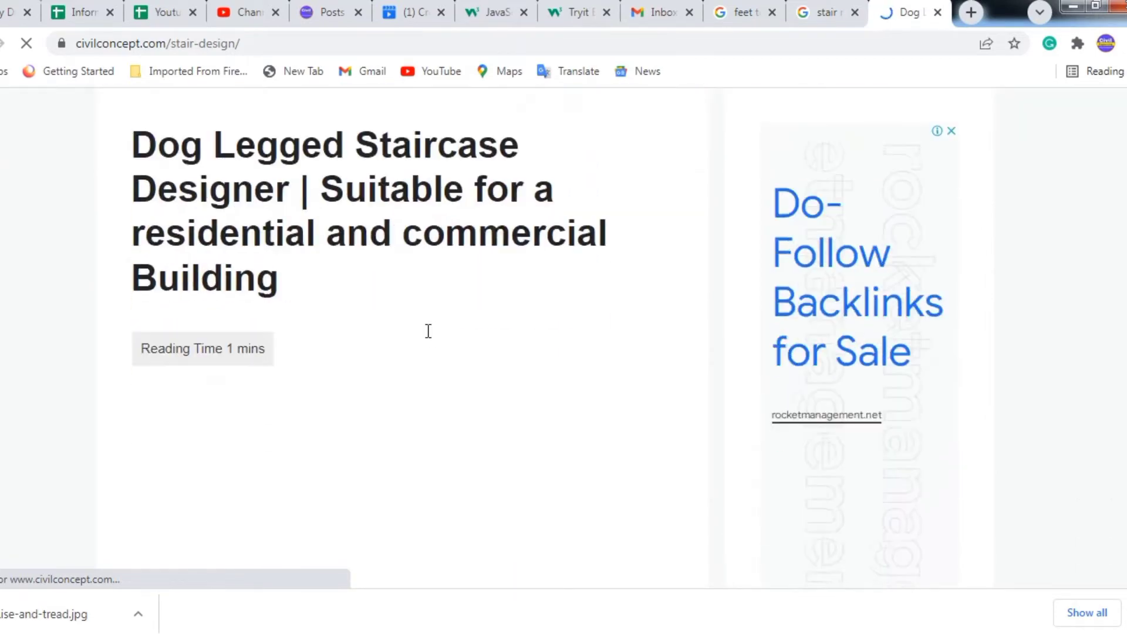
scroll(431, 339, down, 10)
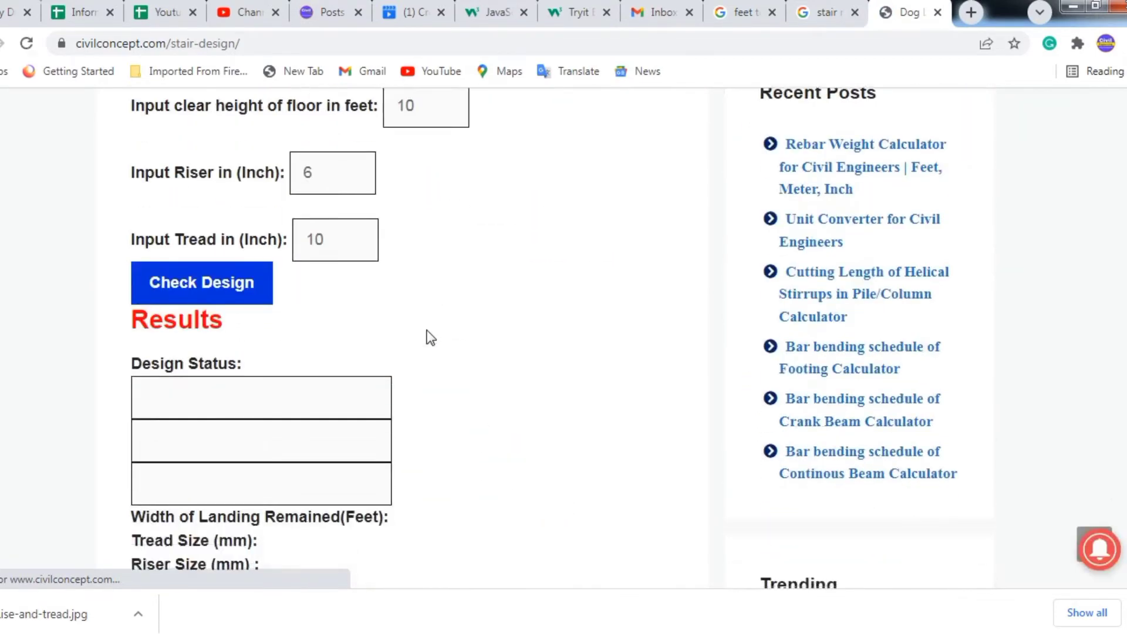
Scroll to the Enter Details form with room size, height, riser and tread fields
scroll(432, 338, up, 3)
scroll(430, 337, up, 2)
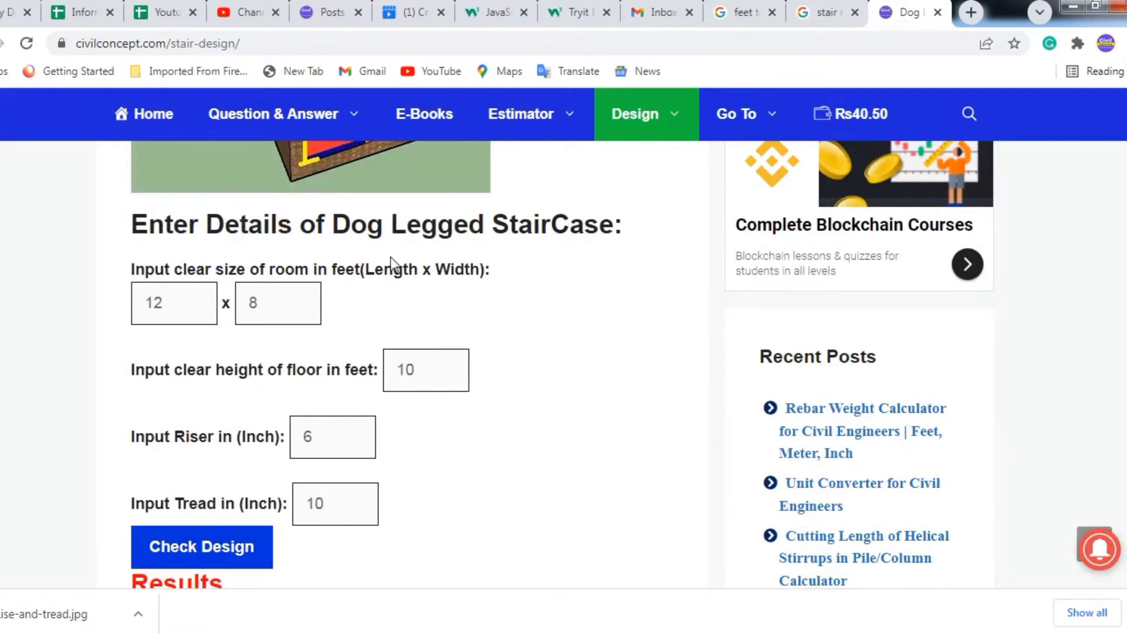
scroll(460, 290, up, 3)
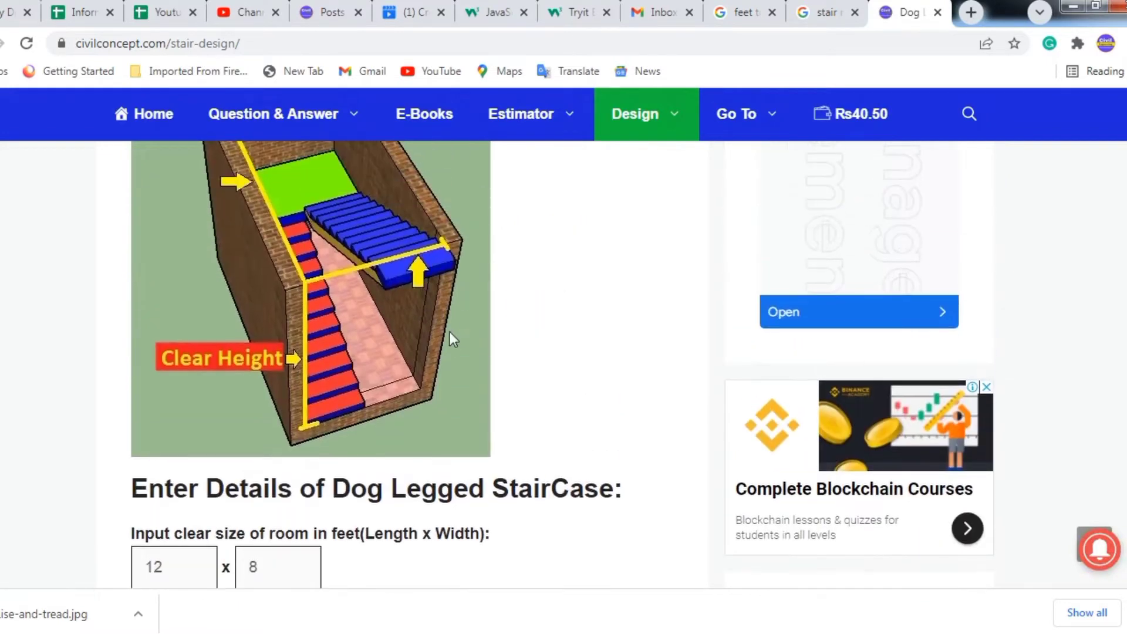
scroll(452, 338, up, 1)
scroll(379, 332, up, 1)
scroll(378, 327, down, 1)
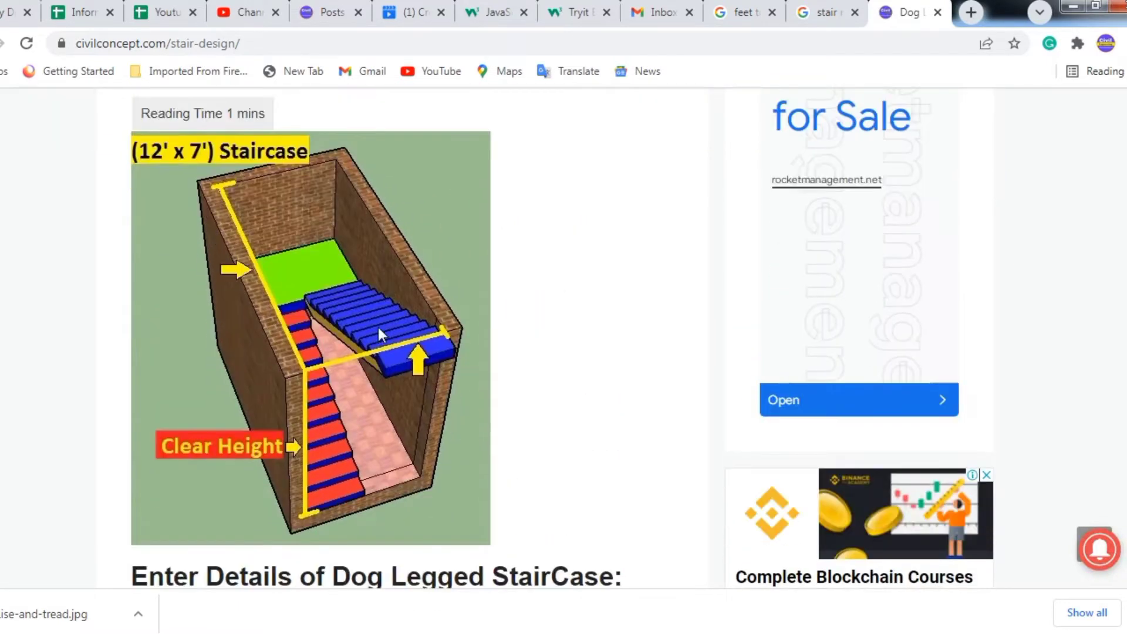
scroll(378, 332, up, 1)
scroll(378, 332, down, 1)
scroll(382, 364, down, 3)
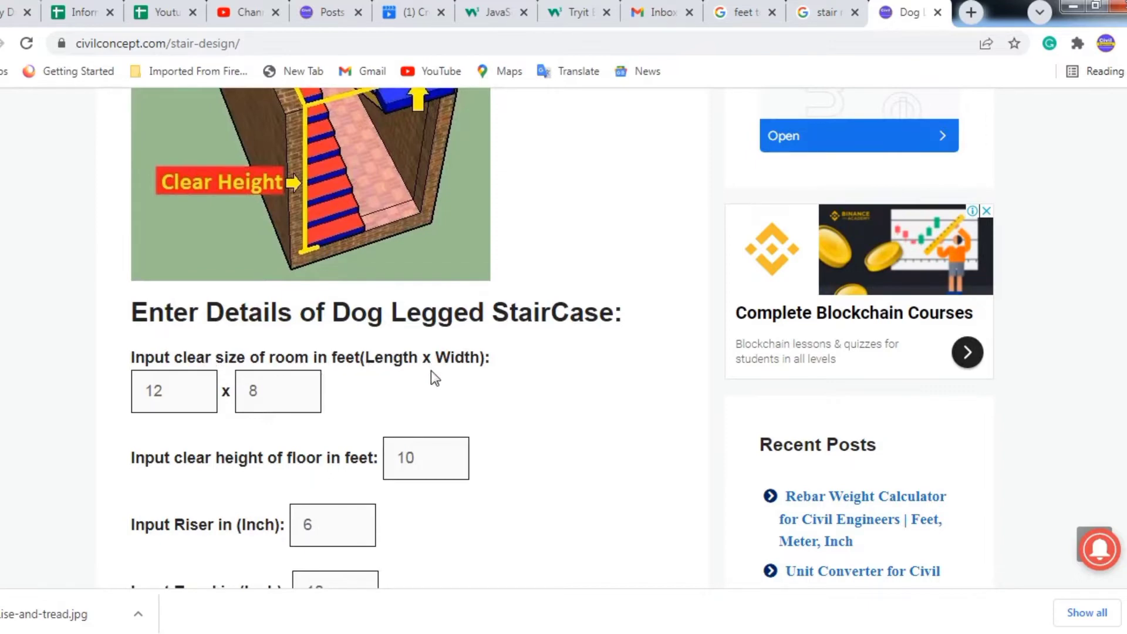
scroll(464, 371, up, 1)
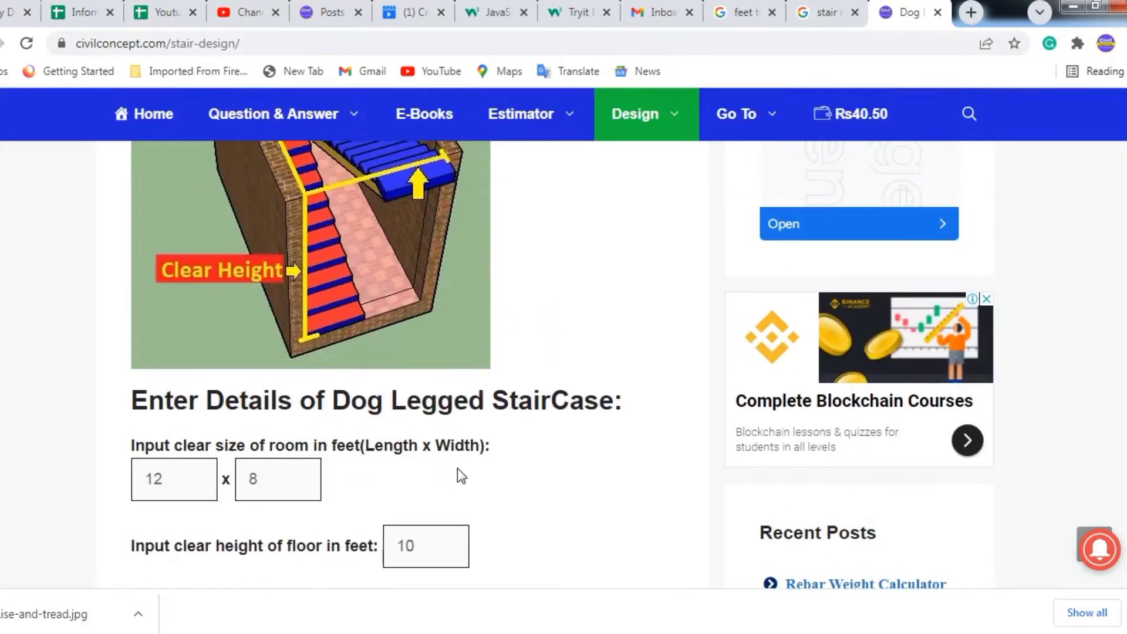
scroll(456, 469, up, 1)
scroll(318, 362, down, 1)
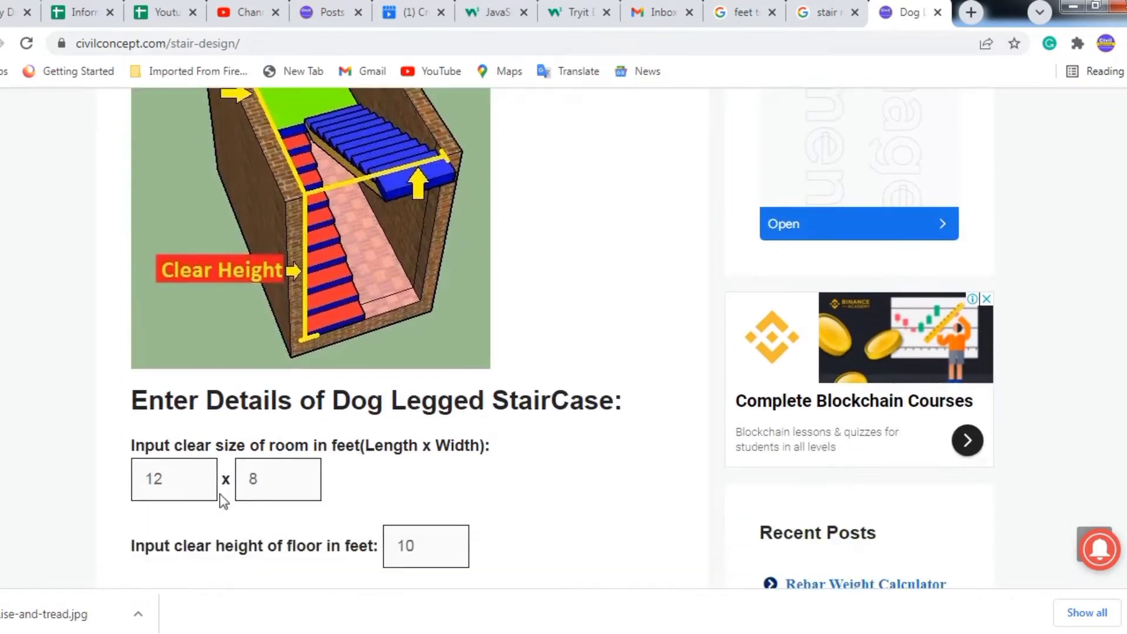
drag(168, 479, 130, 482)
text(12)
scroll(222, 460, down, 2)
double_click(252, 298)
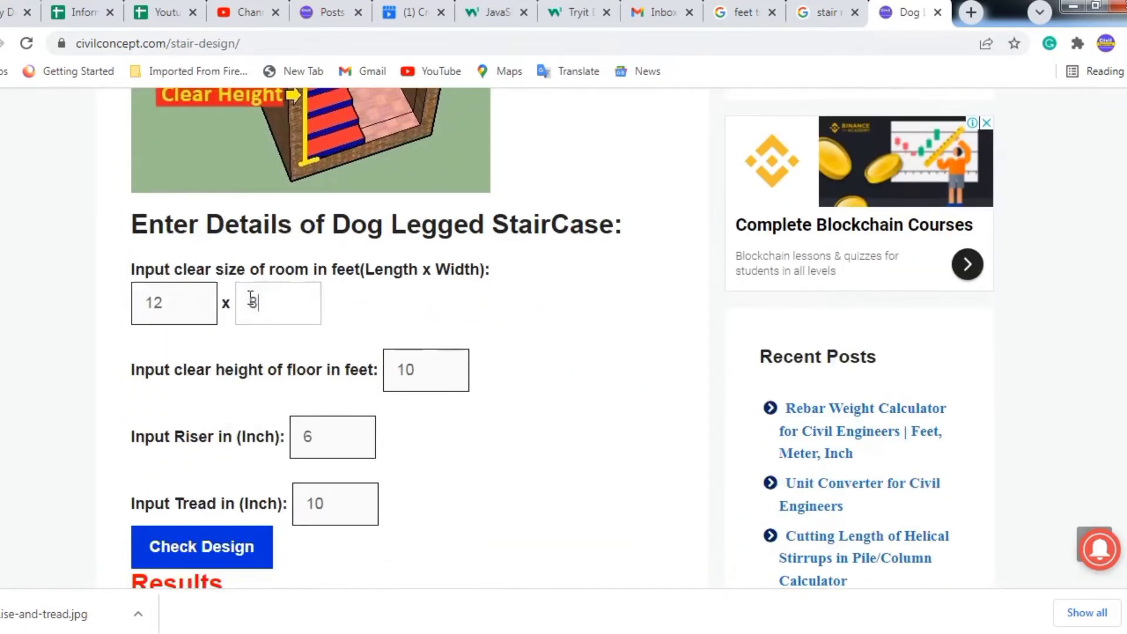
text(9)
click(362, 296)
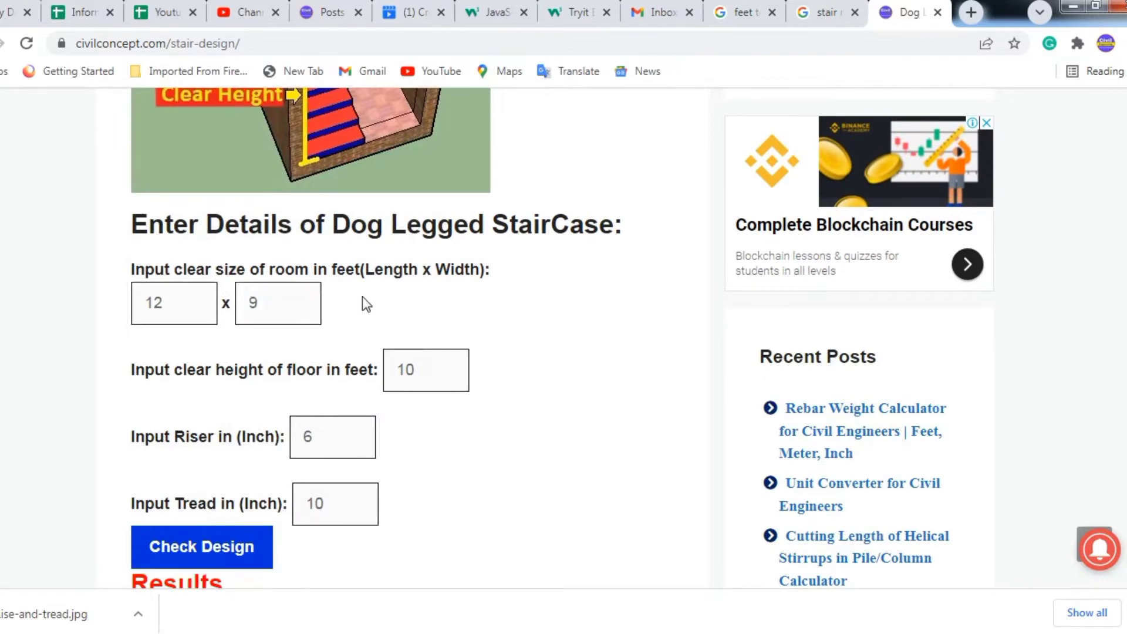
drag(179, 301, 101, 298)
text(11)
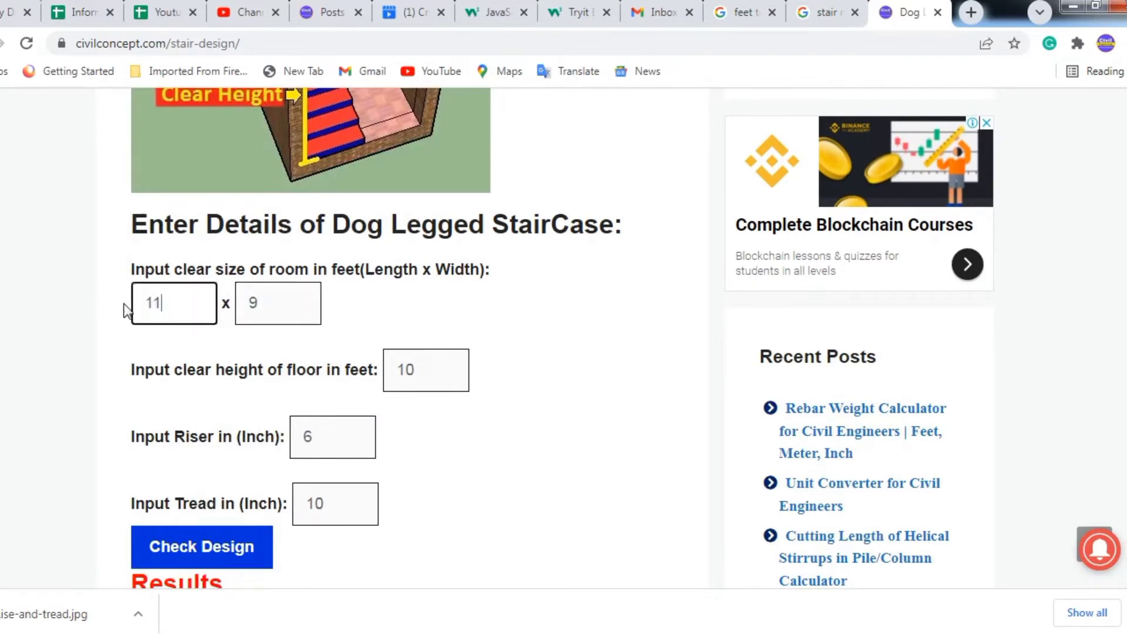
click(426, 286)
drag(172, 310, 129, 311)
text(1)
click(575, 309)
drag(298, 305, 177, 302)
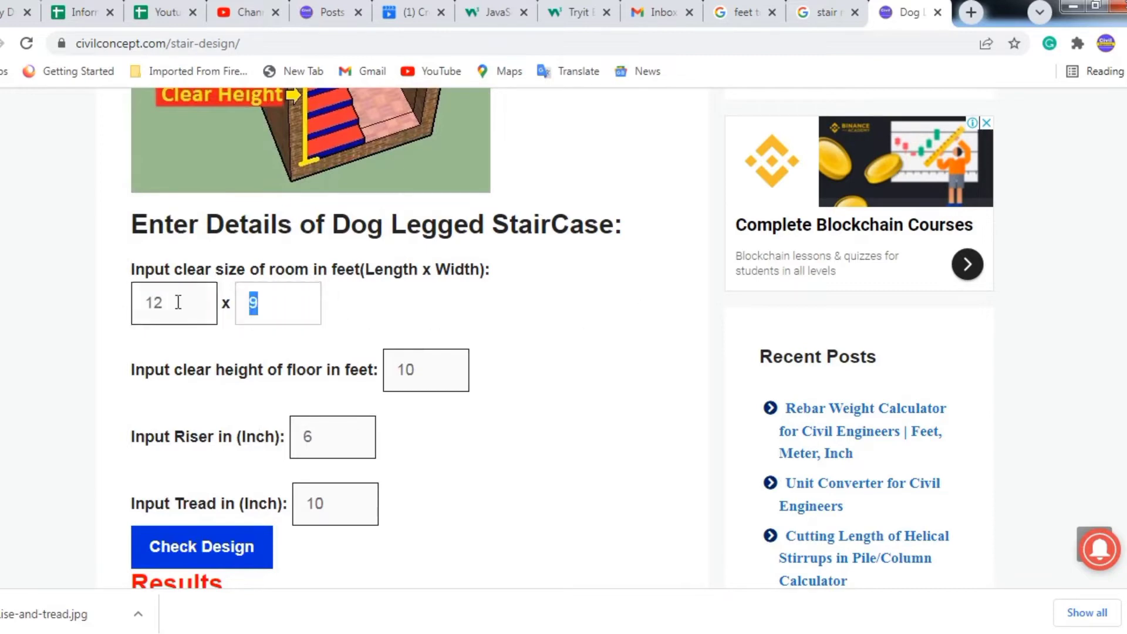
text(8)
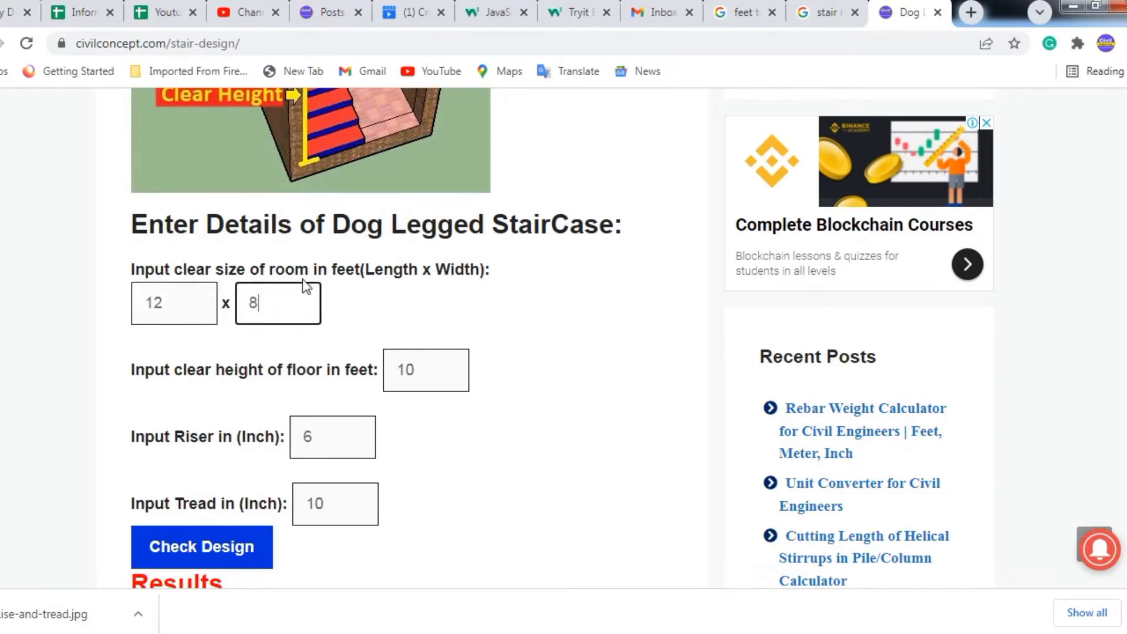
click(410, 287)
scroll(409, 288, down, 2)
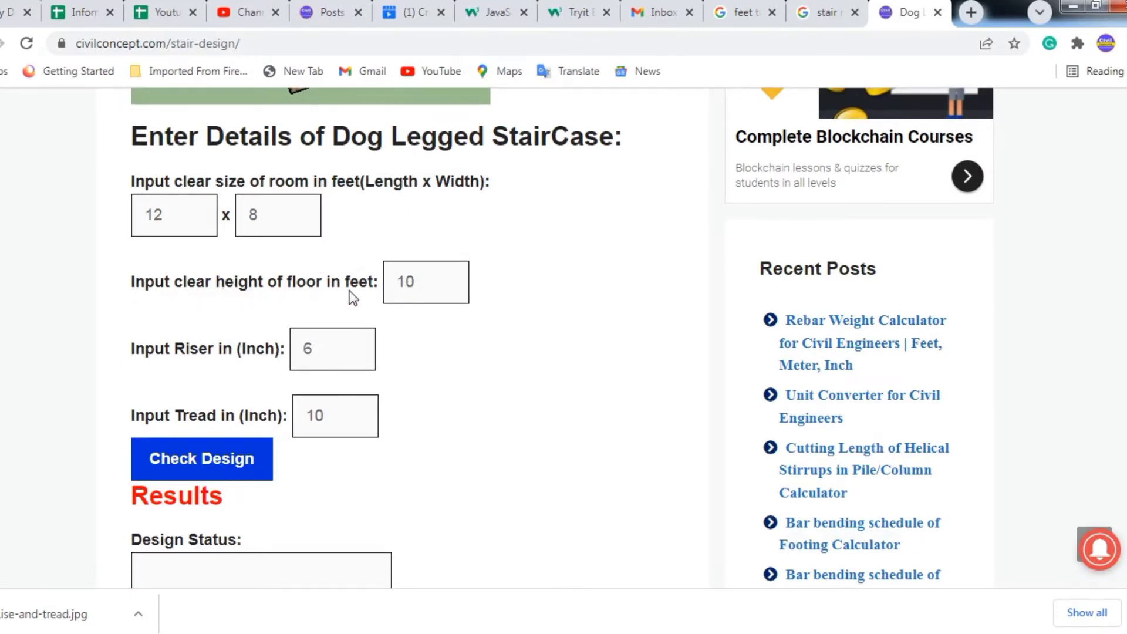
Glance at the riser and tread reference slide, then return to the calculator
scroll(496, 340, up, 6)
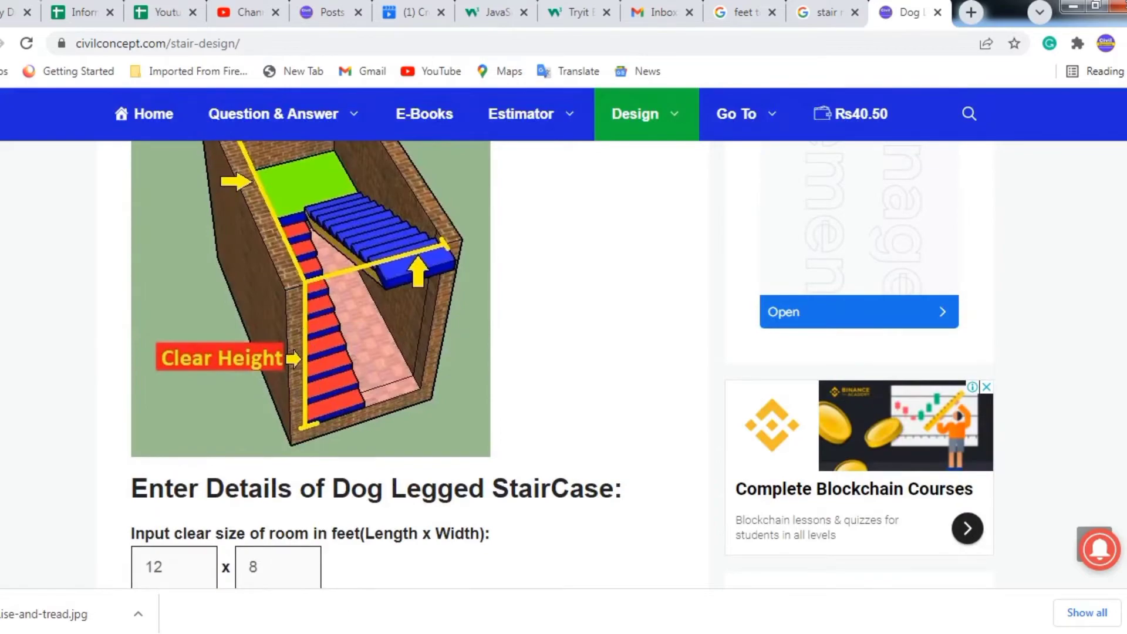
key(alt+Tab)
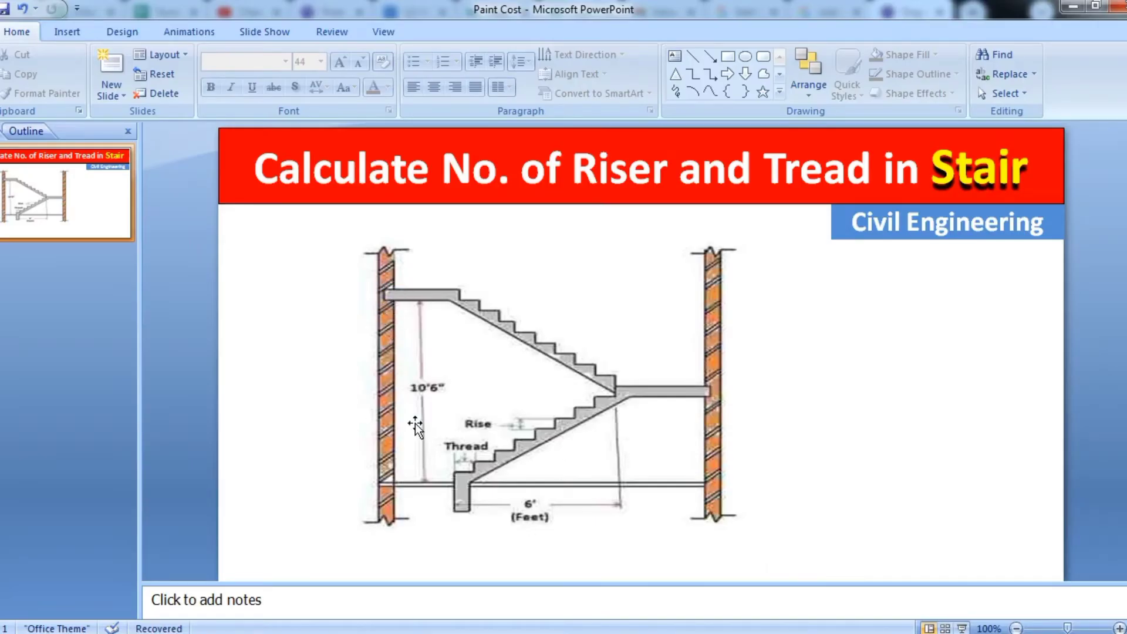
key(alt+Tab)
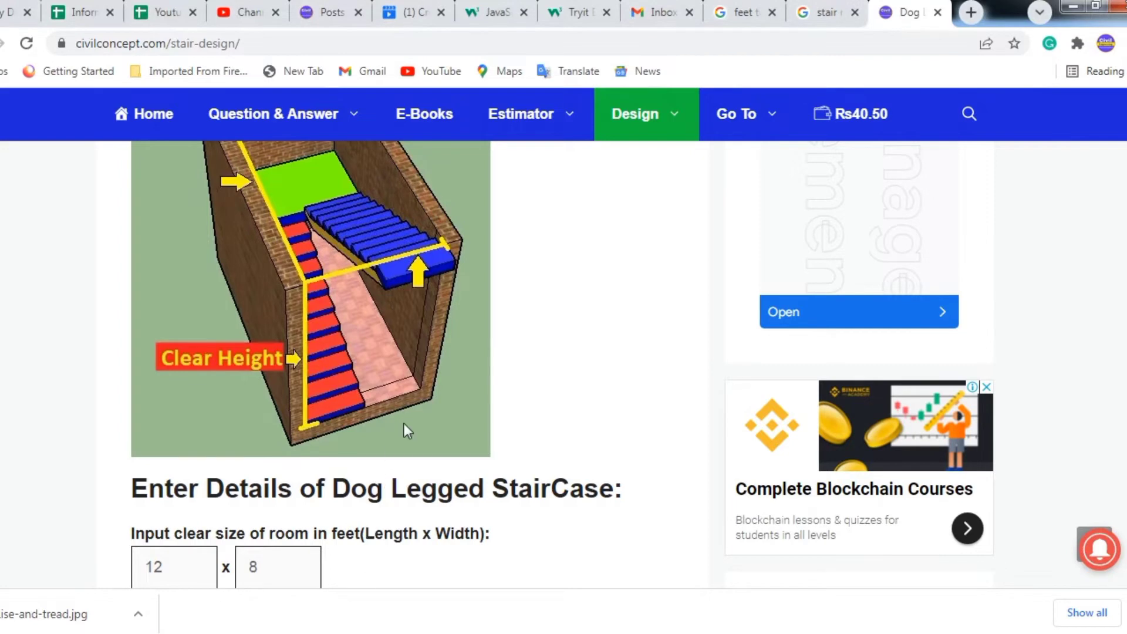
scroll(405, 424, down, 4)
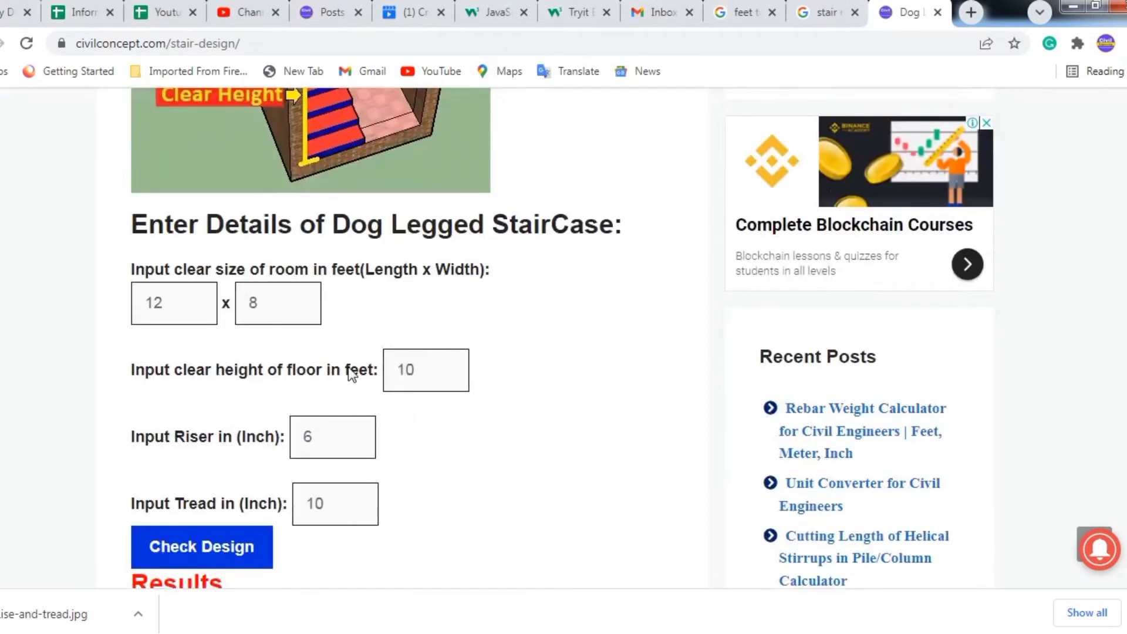
Edit the value in the clear height field
double_click(431, 358)
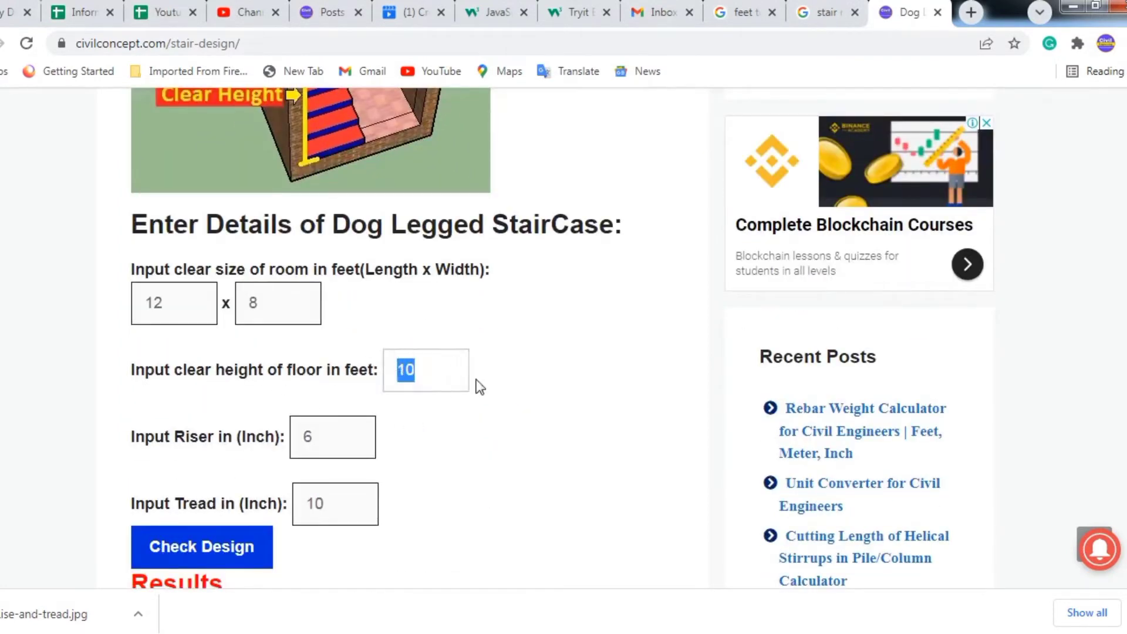
text(1)
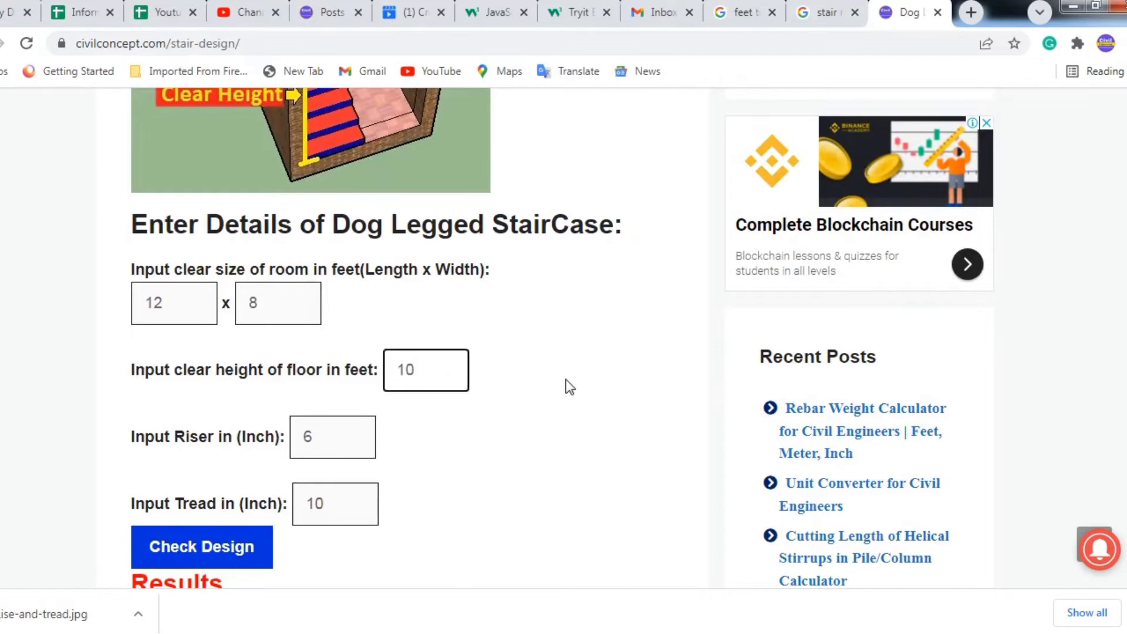
scroll(569, 388, down, 3)
click(568, 385)
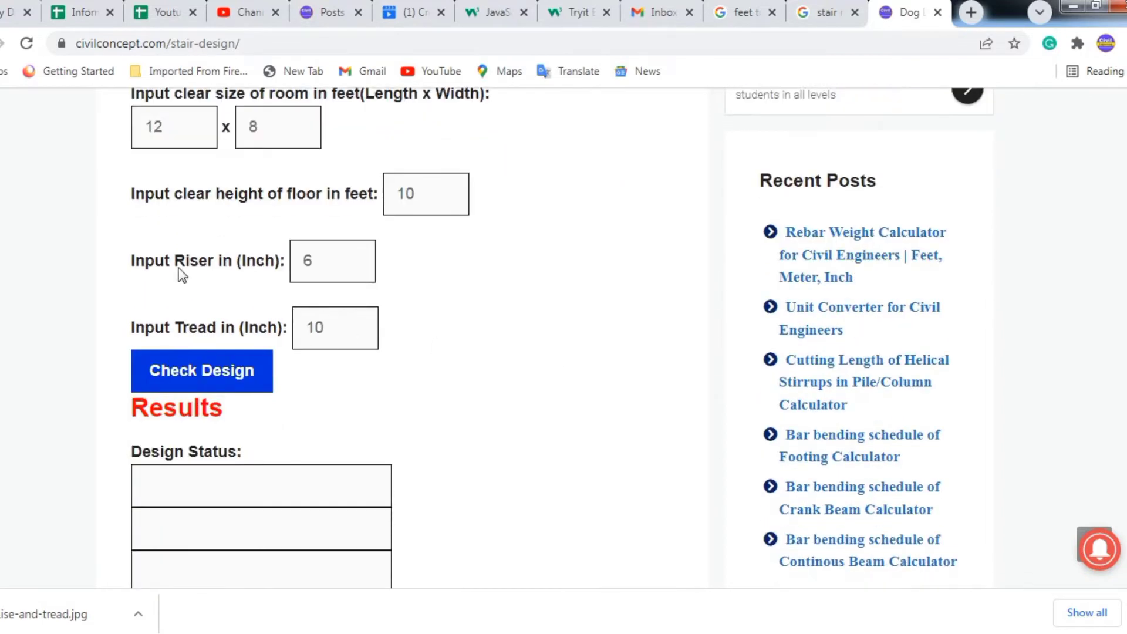
Change the Riser from 6 to 8 and the Tread from 10 to 9 inches
drag(317, 265, 291, 271)
click(388, 284)
click(566, 332)
scroll(554, 343, up, 3)
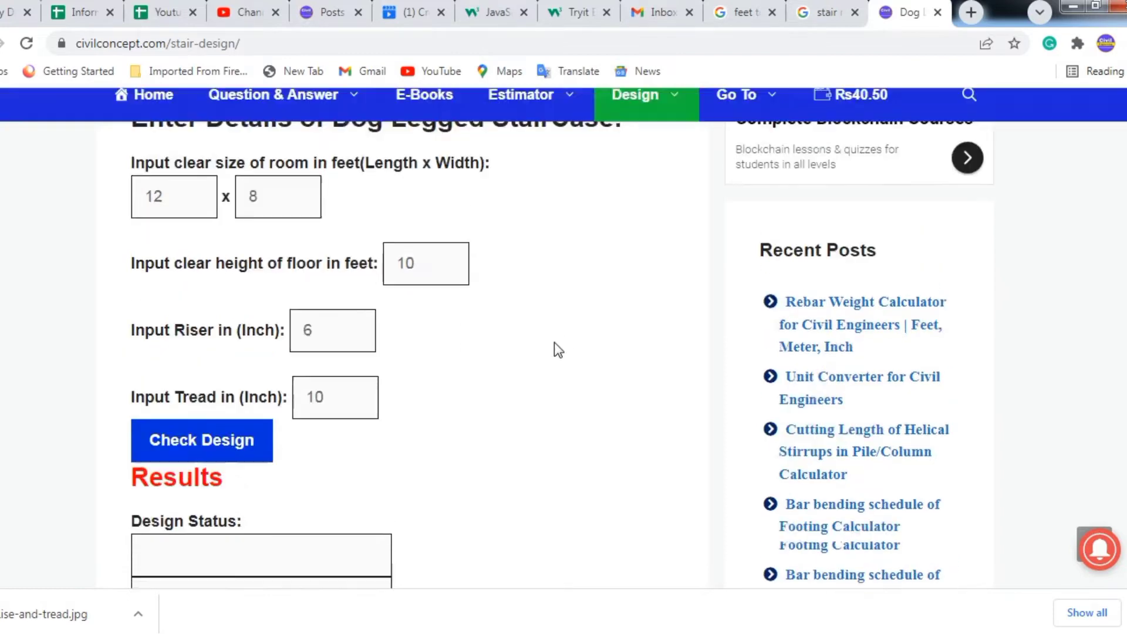
scroll(554, 343, down, 1)
double_click(354, 351)
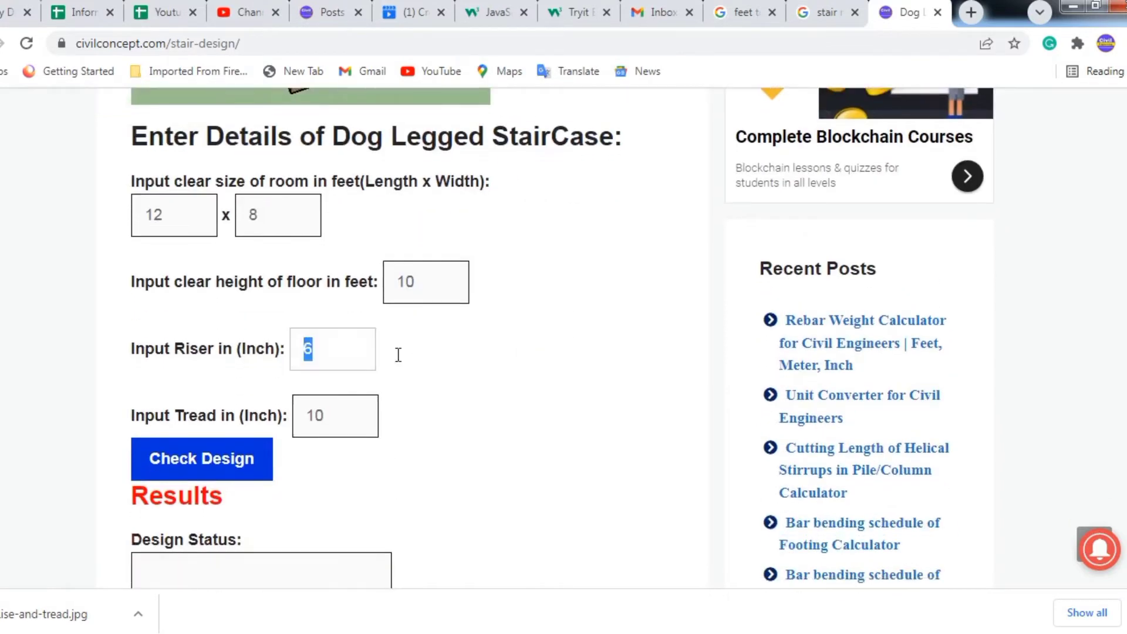
text(8)
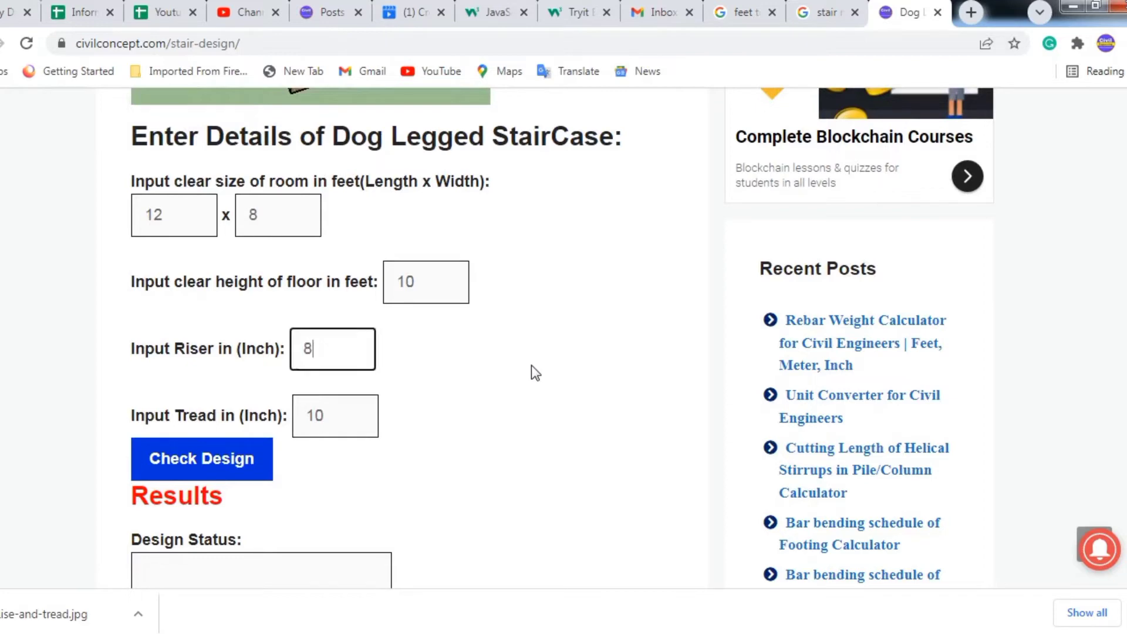
double_click(347, 414)
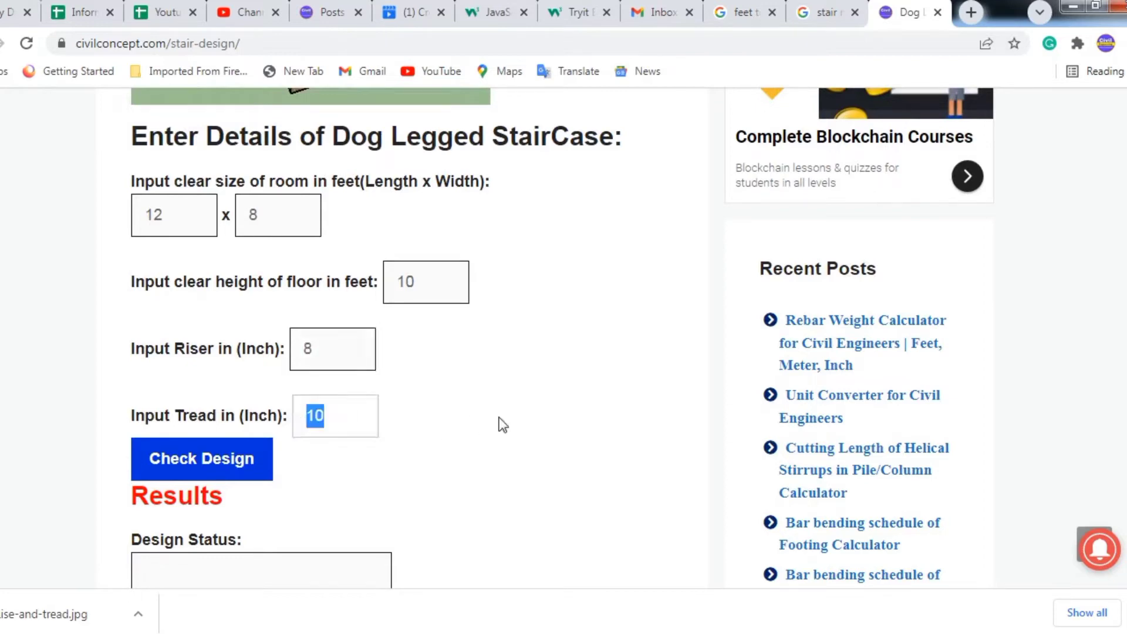
text(9)
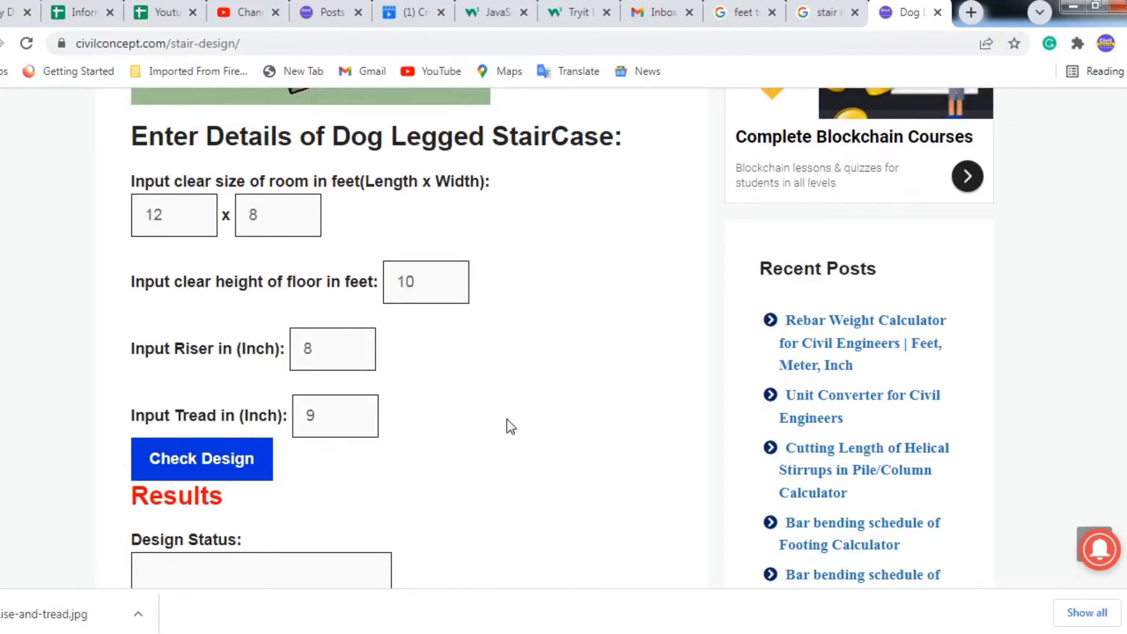
Check Design: landing width and riser fail, tread passes, 7.125 ft landing remaining
scroll(506, 422, down, 3)
click(199, 304)
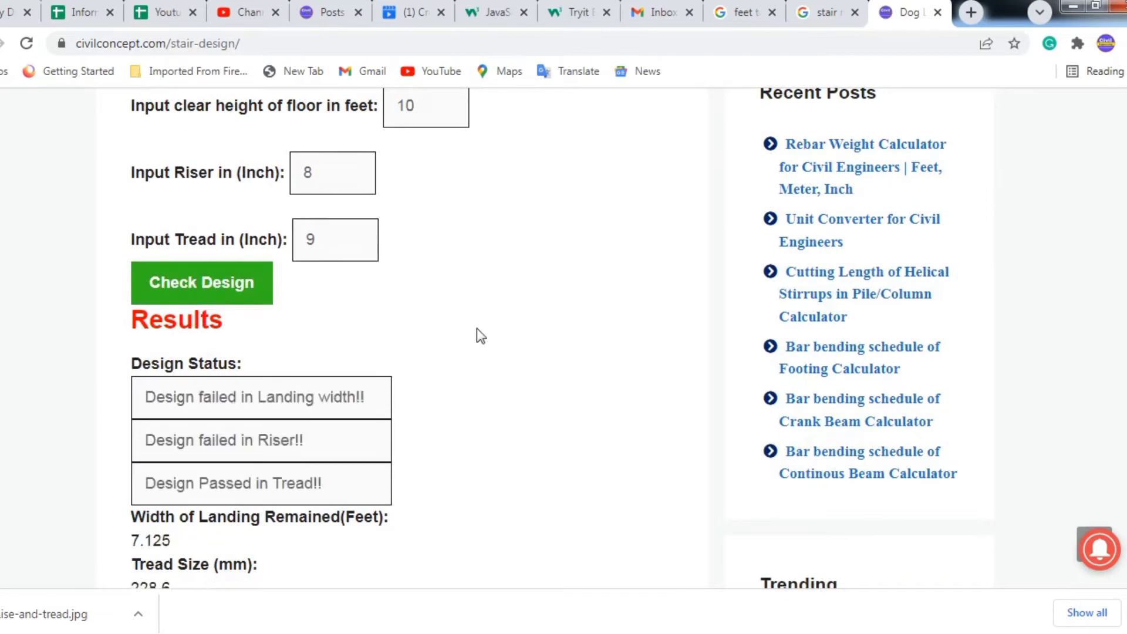
scroll(477, 329, down, 2)
scroll(275, 360, up, 1)
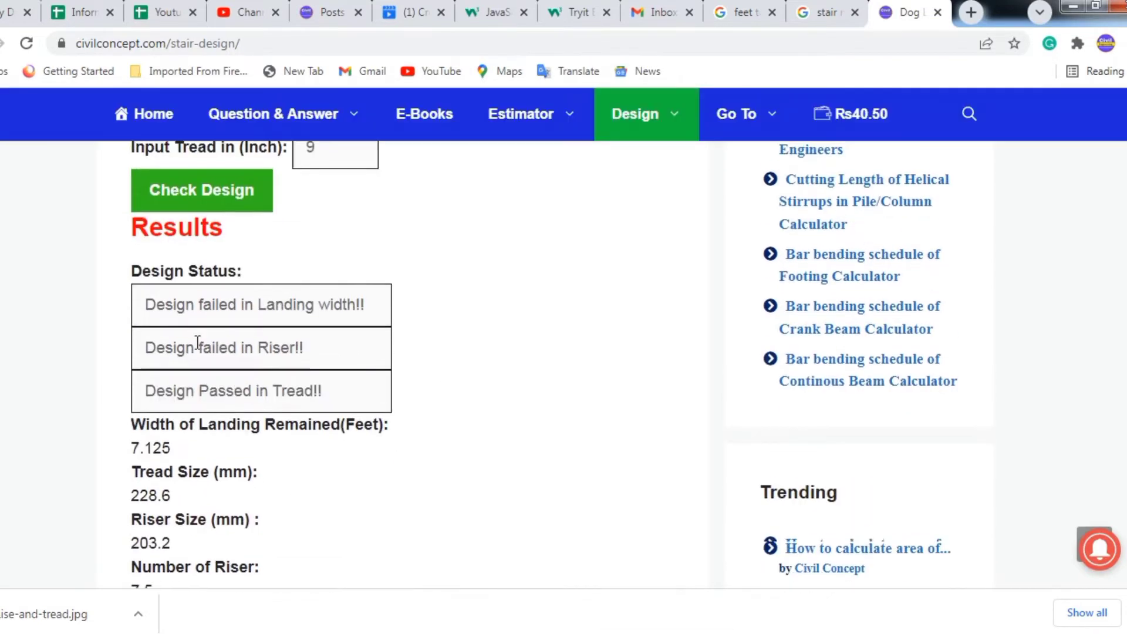
drag(146, 307, 432, 311)
click(461, 345)
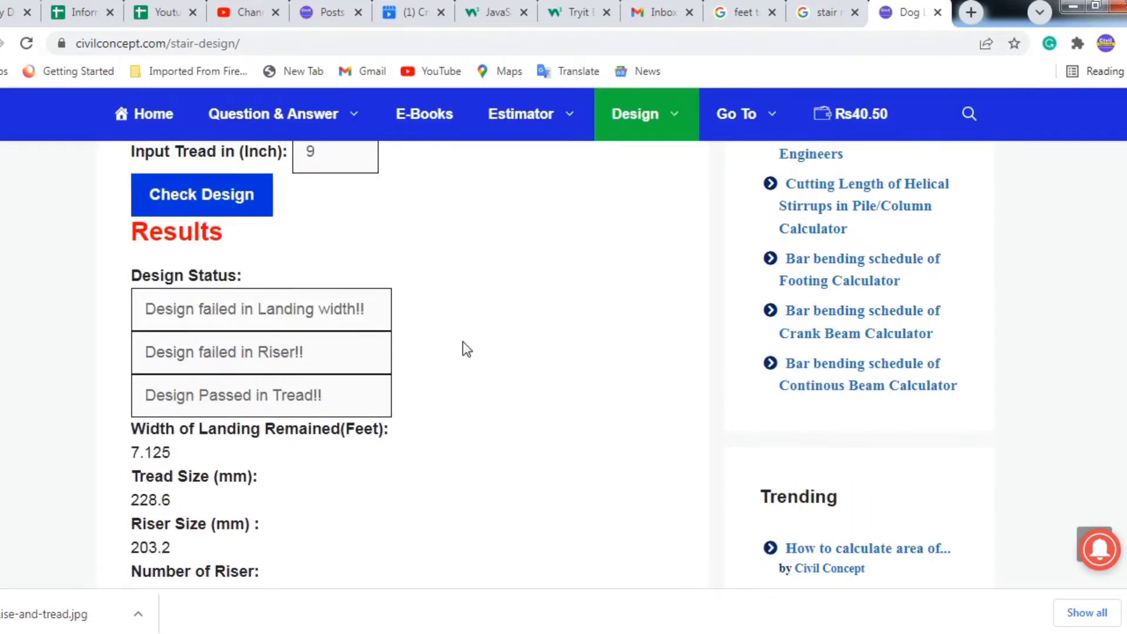
scroll(451, 355, down, 2)
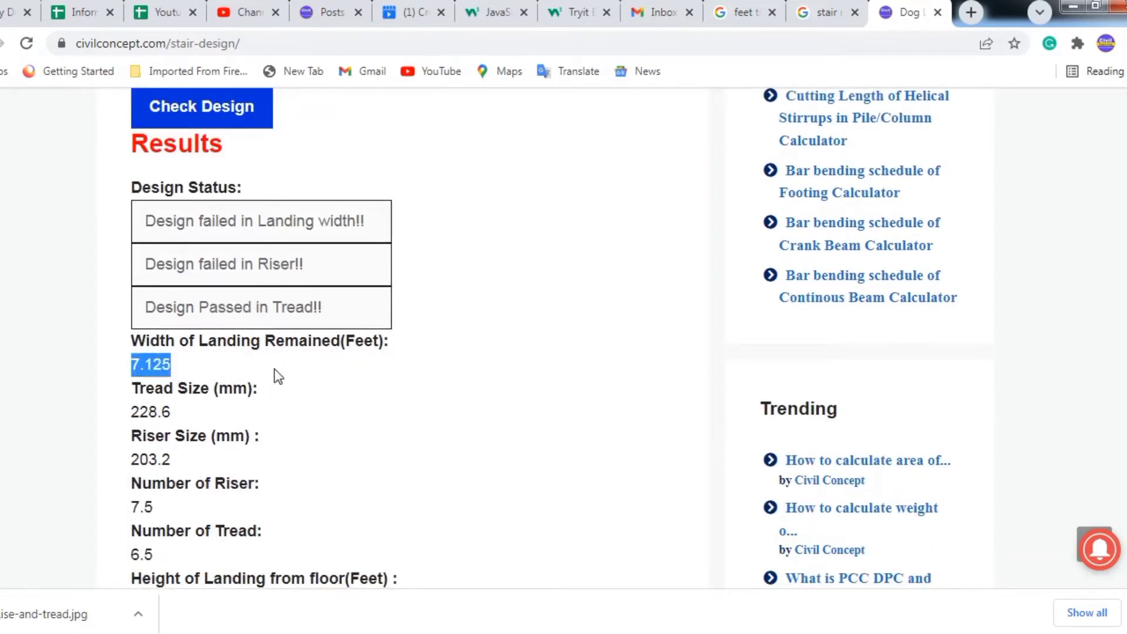
click(519, 379)
scroll(504, 384, up, 5)
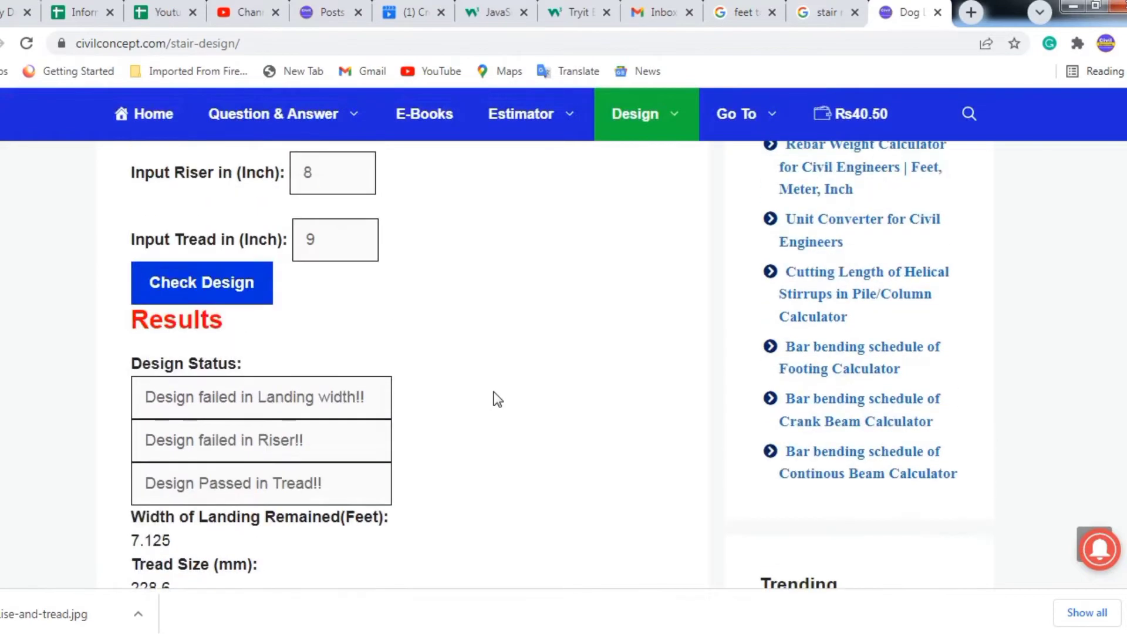
Set the Riser to 7 and rerun the design check
scroll(497, 399, up, 1)
click(307, 349)
double_click(307, 348)
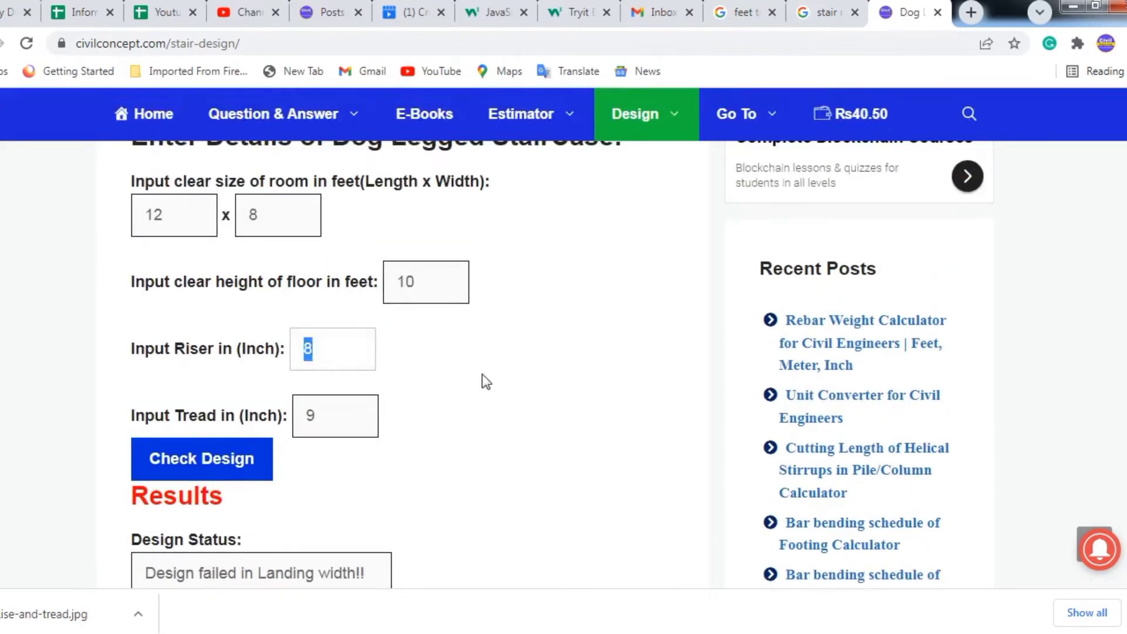
text(7)
key(Return)
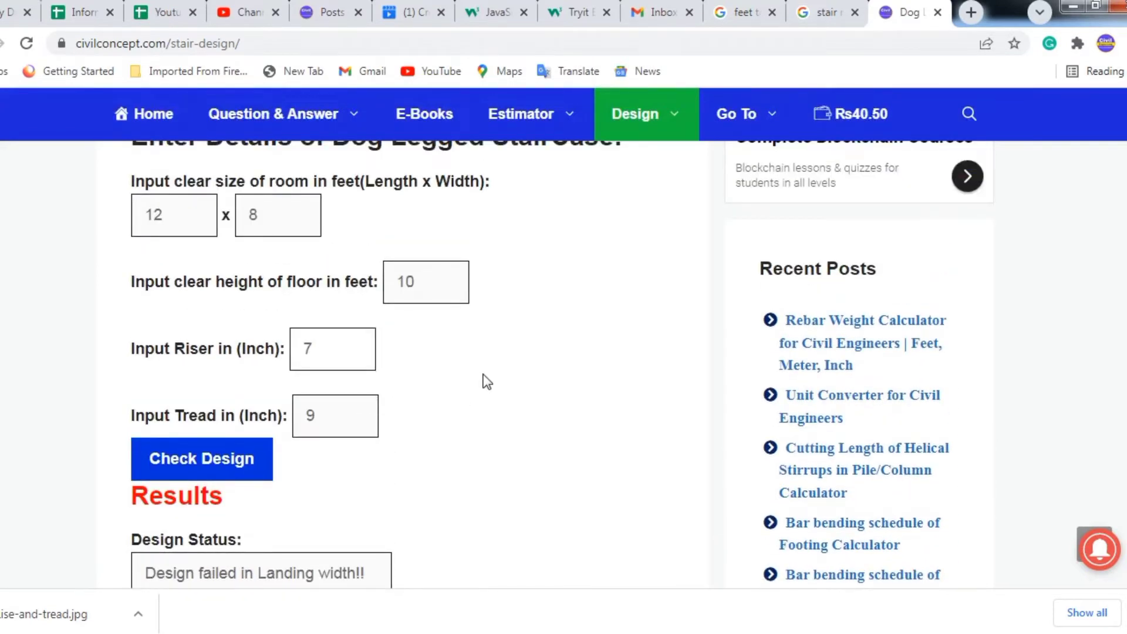
scroll(487, 382, down, 3)
scroll(486, 382, down, 1)
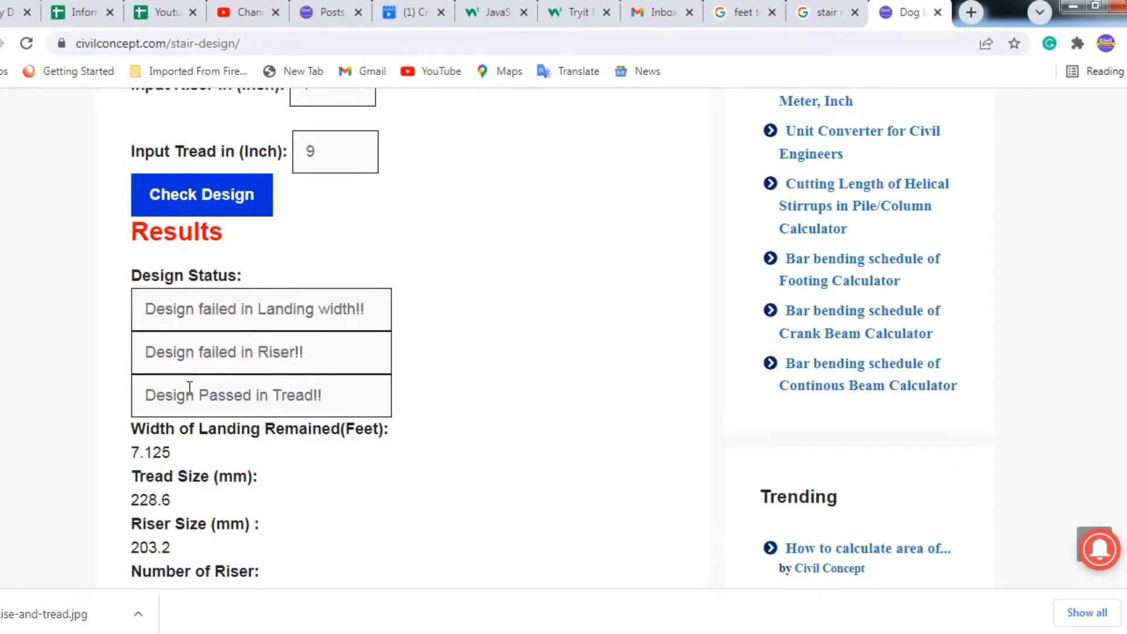
click(157, 207)
Review the Landing width failure message for riser 7
scroll(603, 314, up, 1)
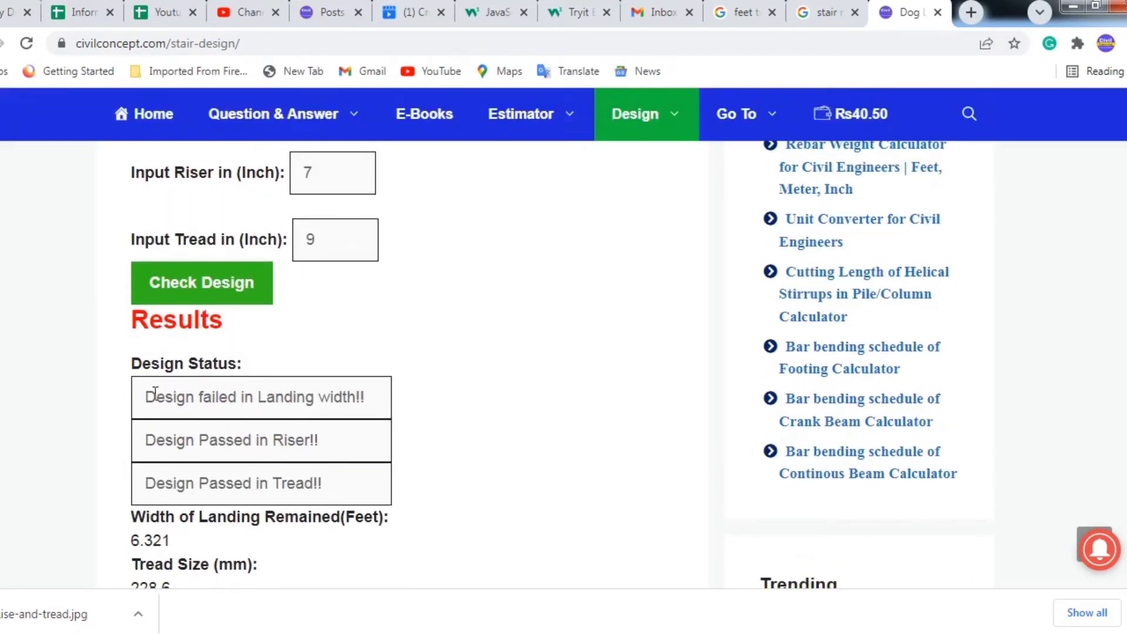
drag(155, 393, 518, 405)
click(510, 410)
scroll(514, 414, up, 1)
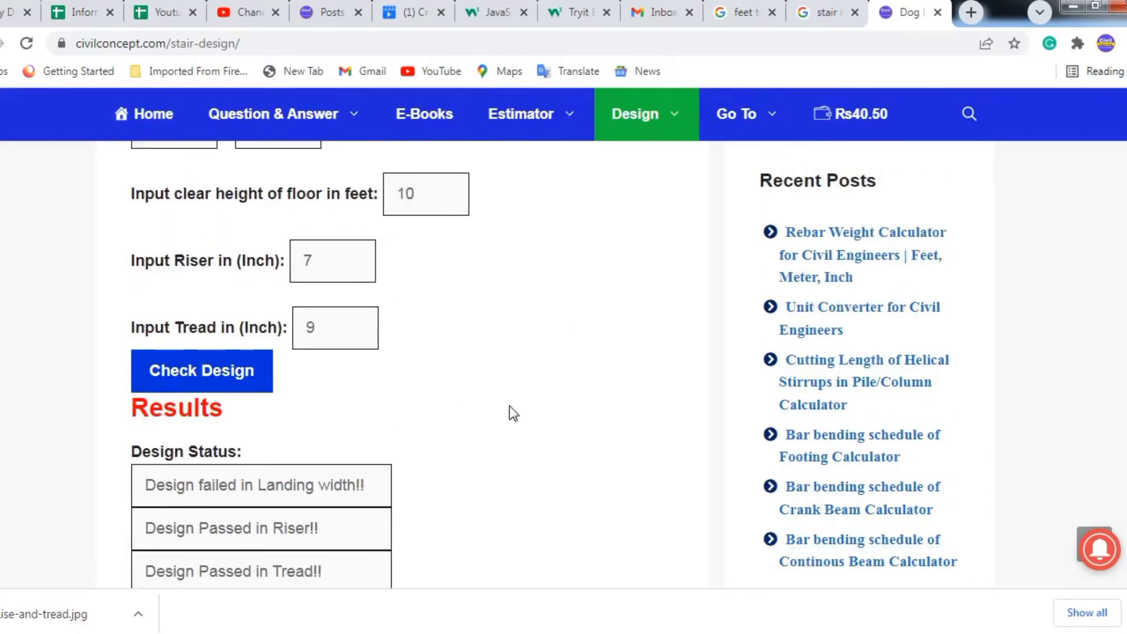
scroll(509, 410, up, 1)
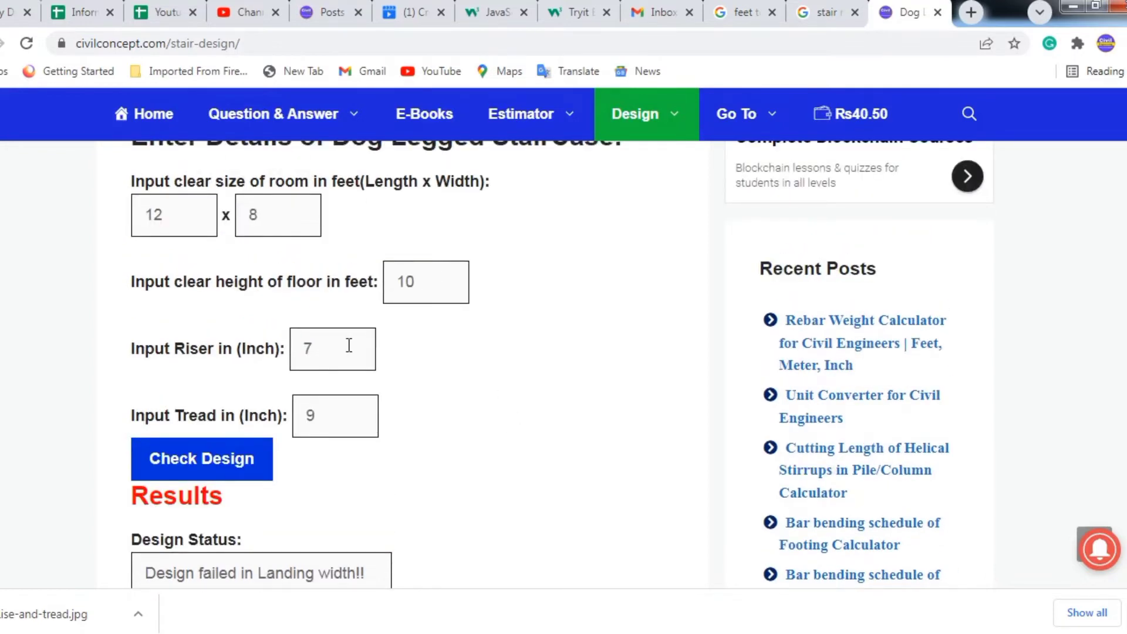
Set Riser to 6 and Tread to 8, then rerun the design check
drag(348, 345, 299, 348)
text(6)
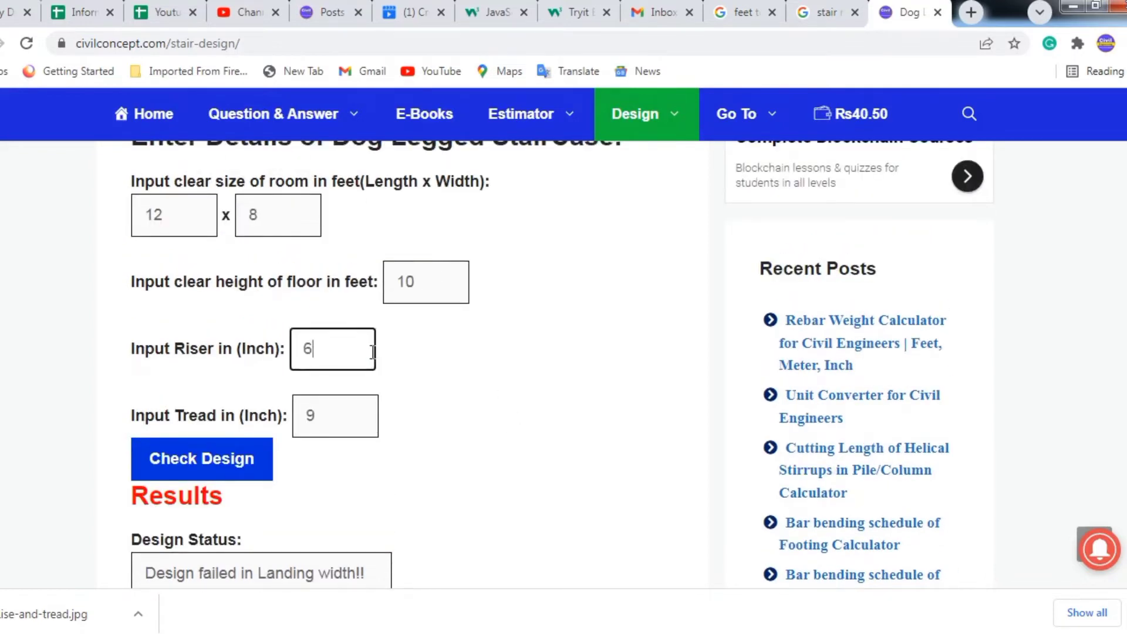
click(493, 357)
scroll(493, 357, down, 1)
drag(322, 327, 297, 327)
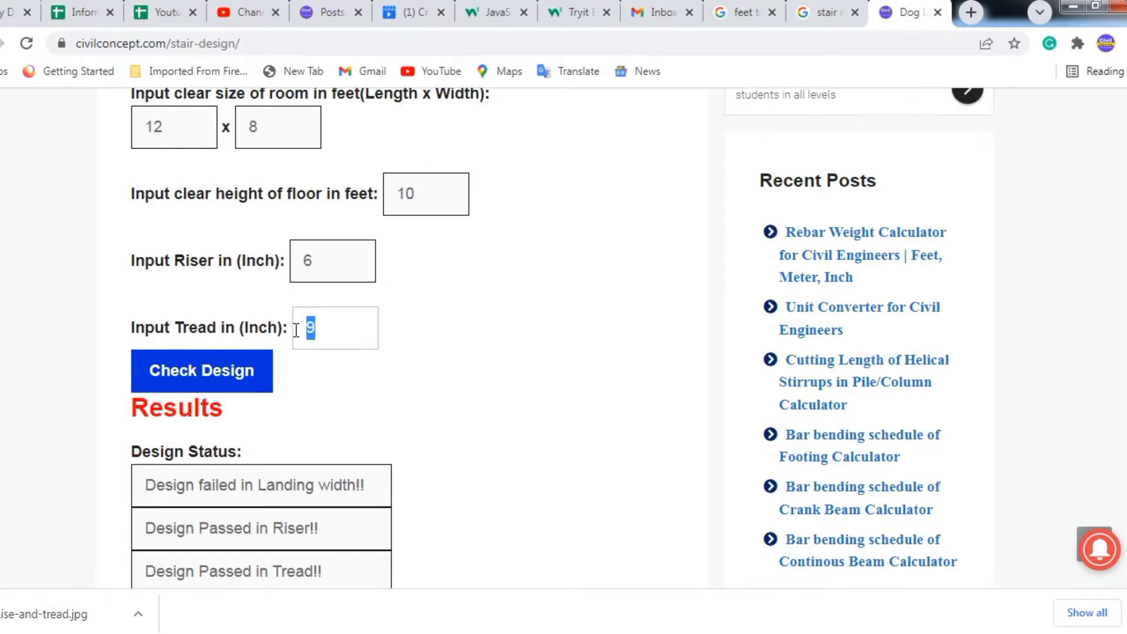
text(8)
click(455, 345)
scroll(493, 325, down, 1)
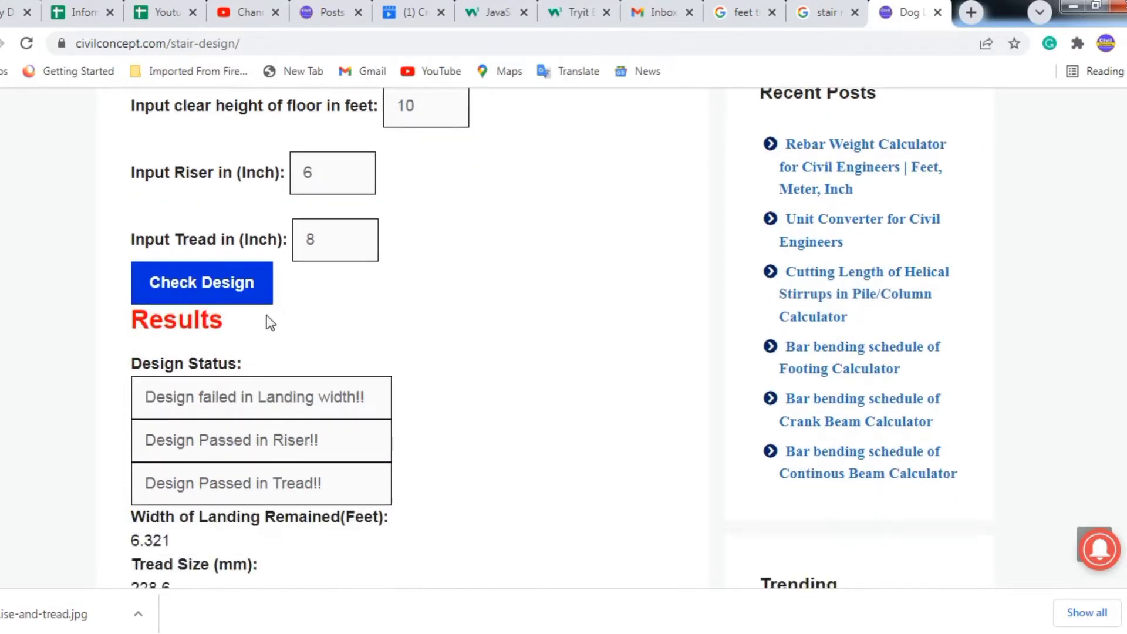
click(234, 292)
Review the Landing width failure and the remaining landing width of 6 ft
scroll(481, 337, down, 1)
scroll(481, 343, down, 1)
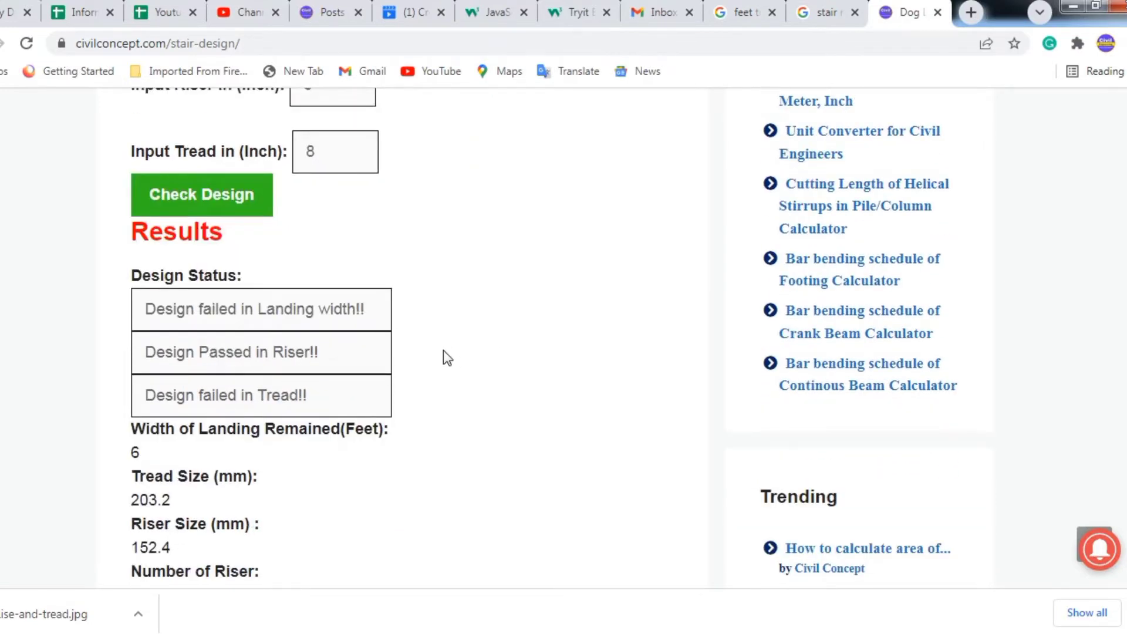
drag(145, 309, 360, 307)
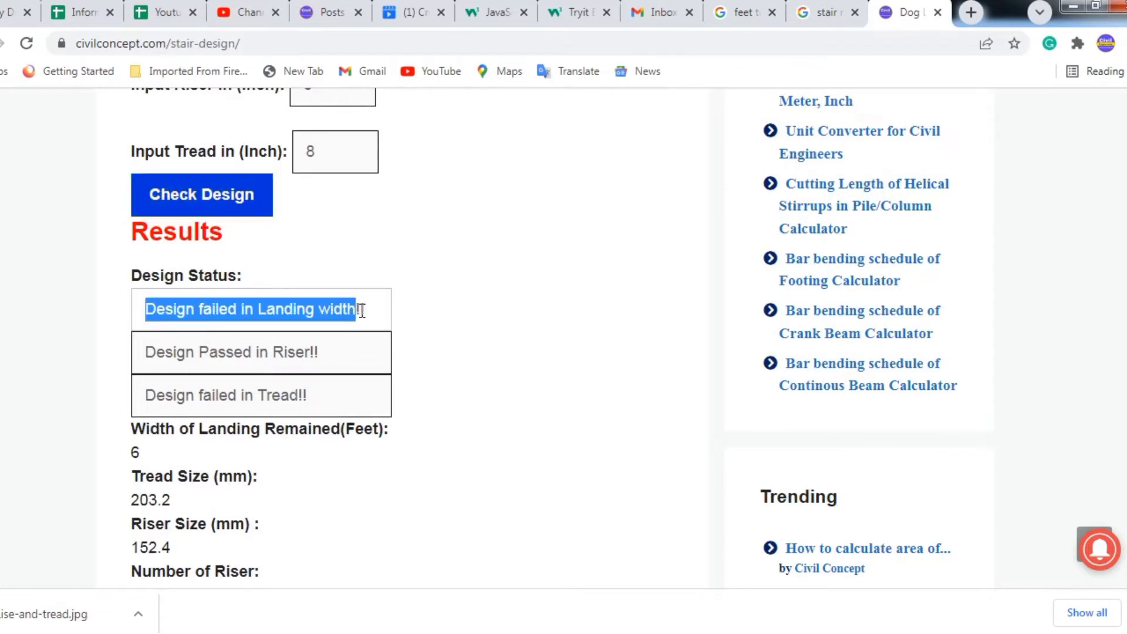
click(464, 324)
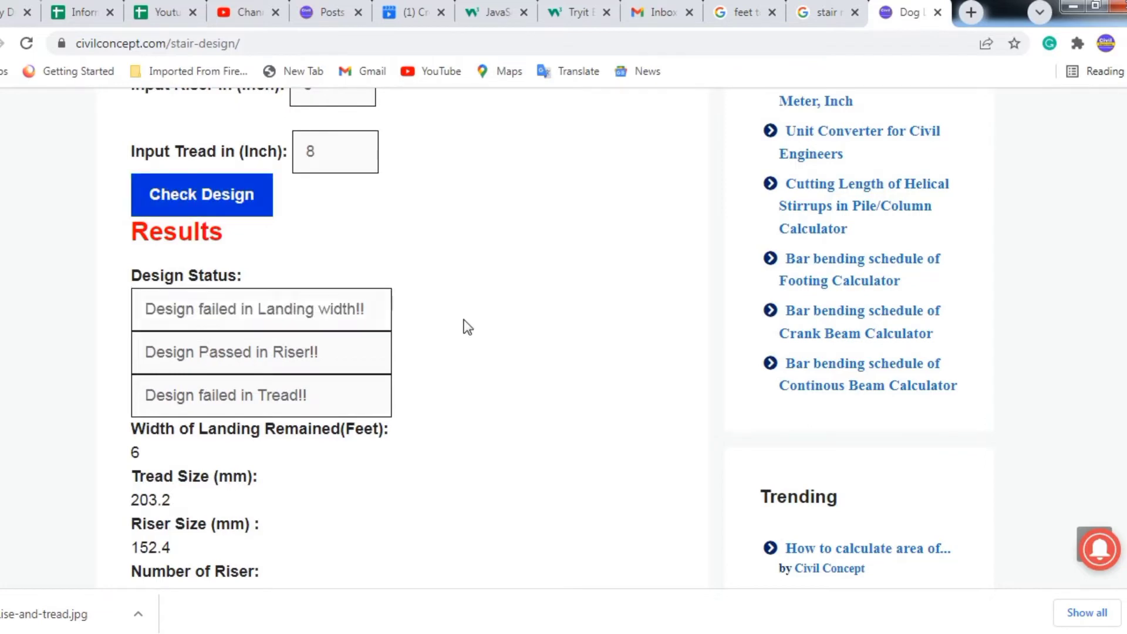
double_click(135, 451)
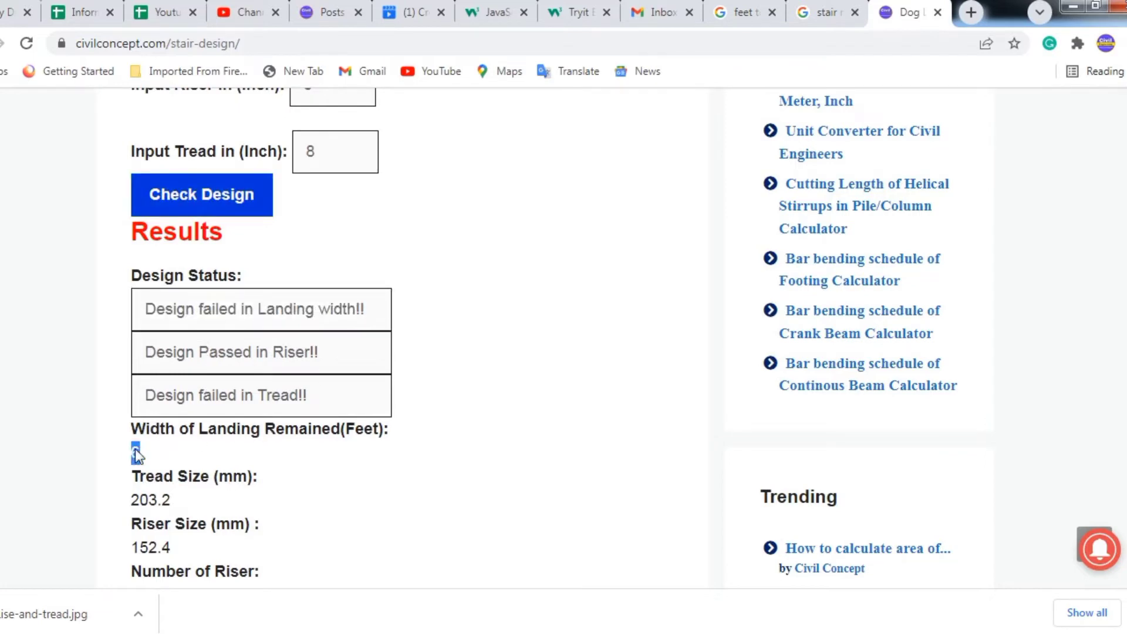
click(166, 461)
Review the failing tread result line
scroll(299, 474, up, 1)
scroll(243, 528, down, 1)
scroll(411, 499, up, 1)
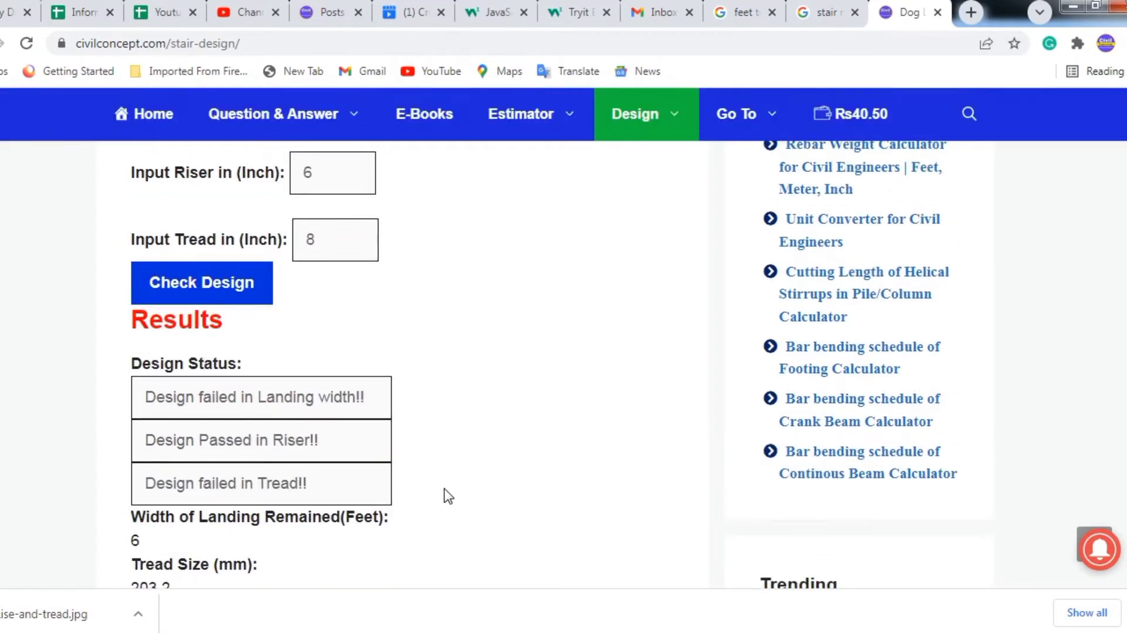
scroll(321, 380, down, 1)
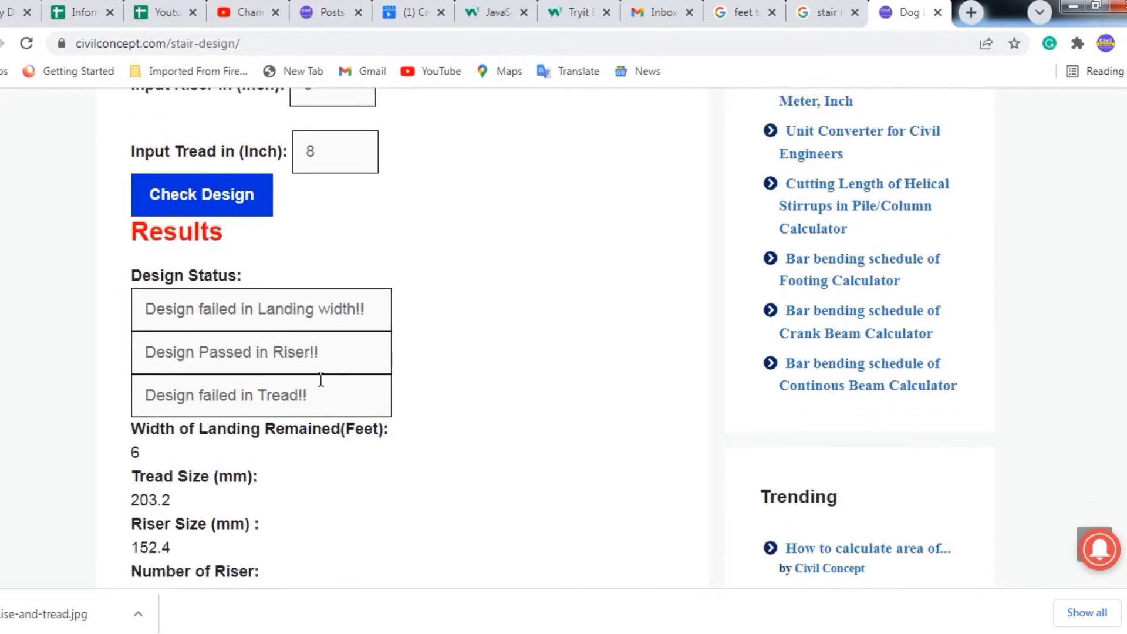
drag(145, 390, 503, 400)
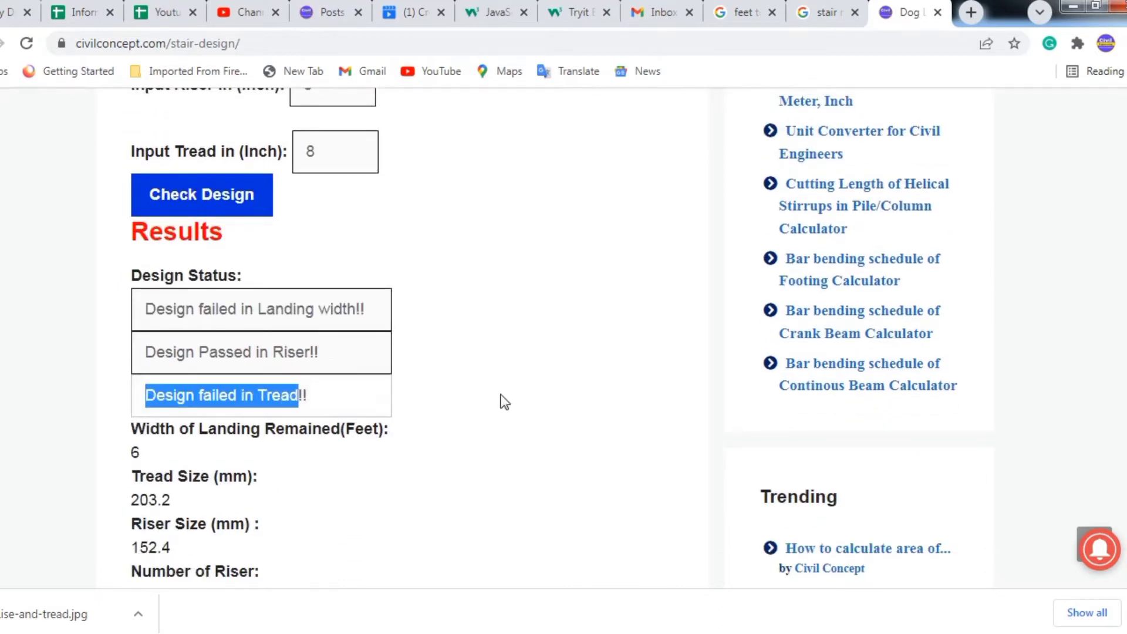
click(509, 399)
scroll(304, 338, up, 1)
Set Tread to 10 and Riser to 5, then run Check Design
double_click(310, 240)
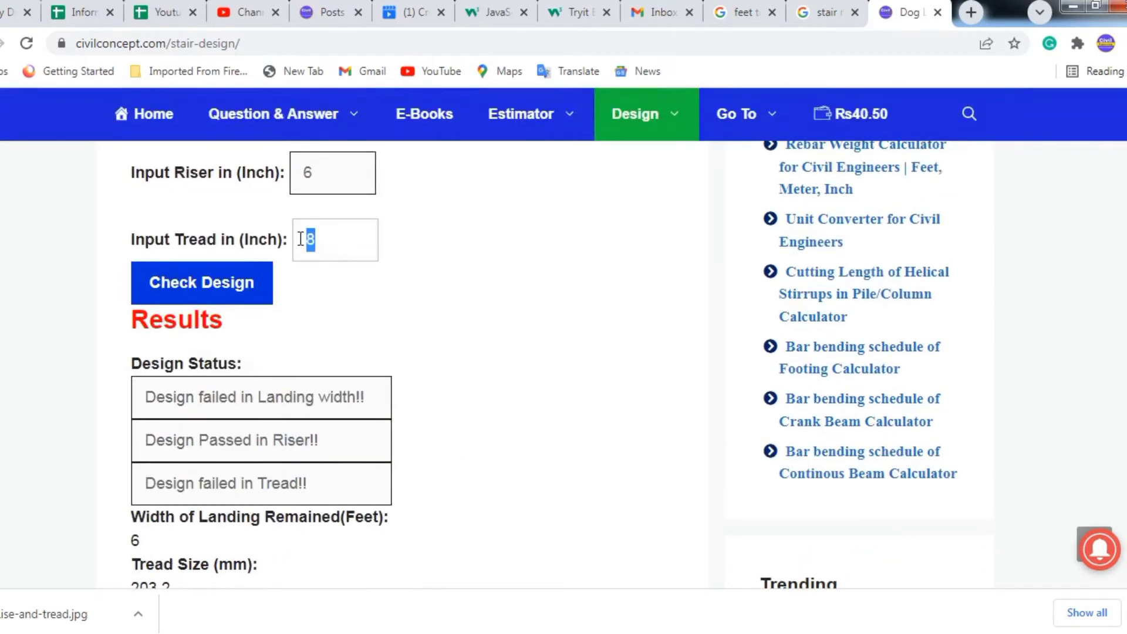
scroll(497, 385, up, 2)
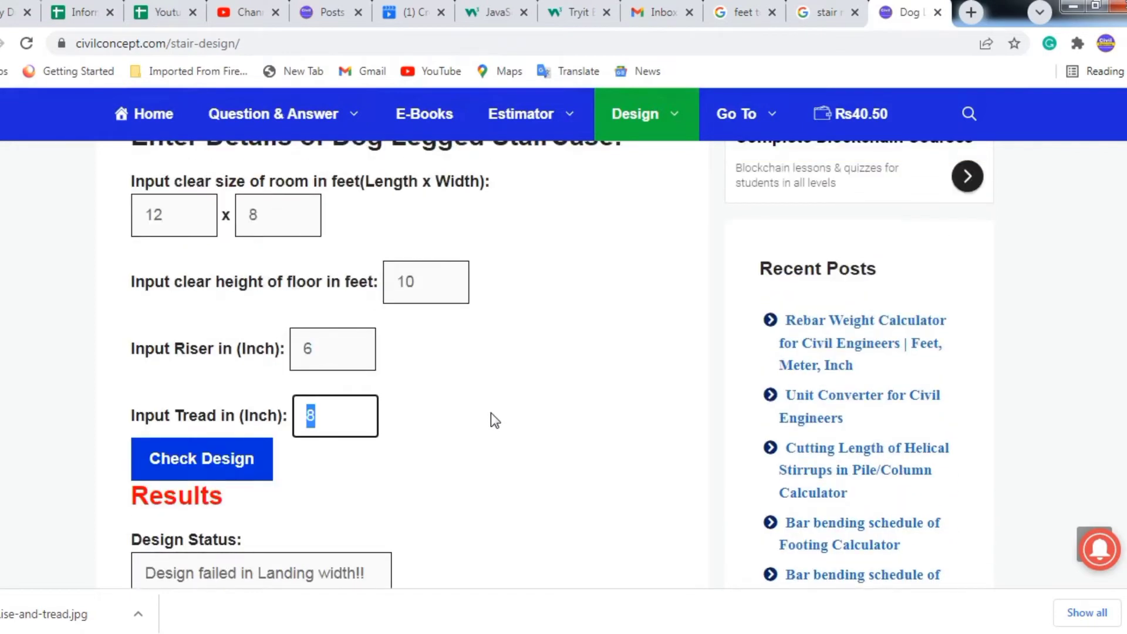
text(10)
click(491, 414)
scroll(395, 353, down, 1)
click(349, 269)
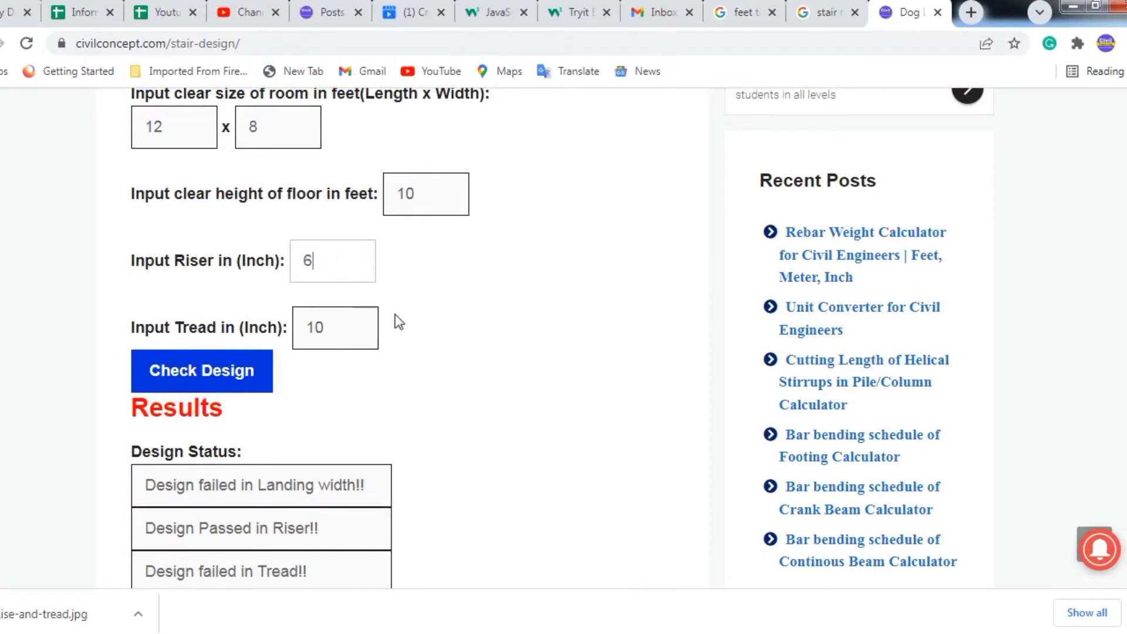
drag(317, 267, 303, 267)
text(5)
click(667, 310)
click(249, 368)
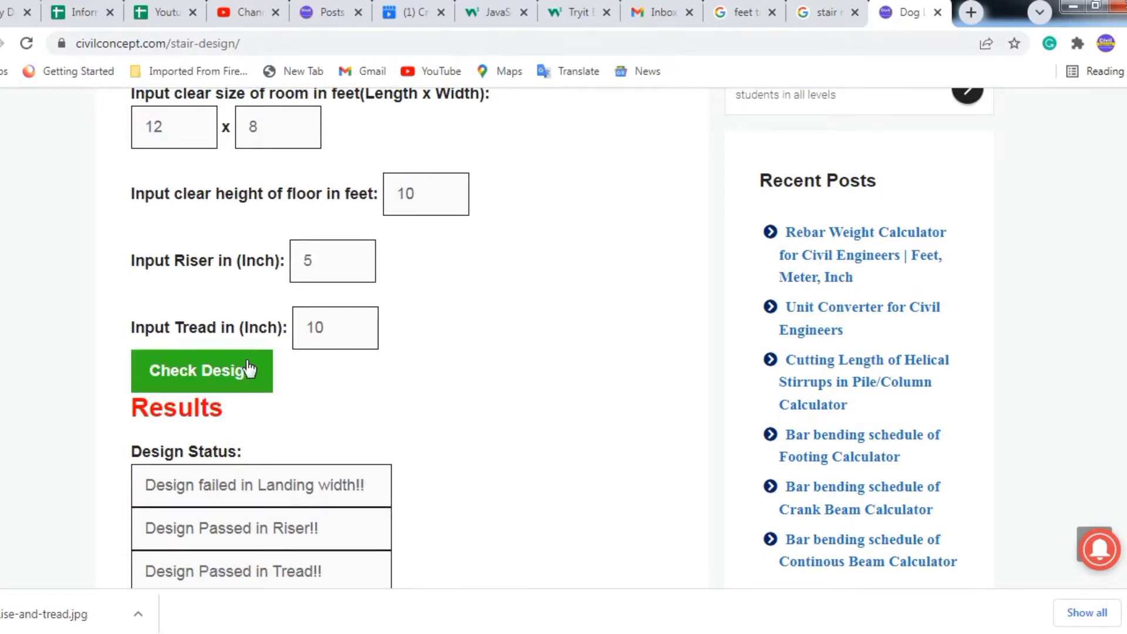
Review the landing width result for riser 5
scroll(556, 405, down, 3)
scroll(305, 425, up, 1)
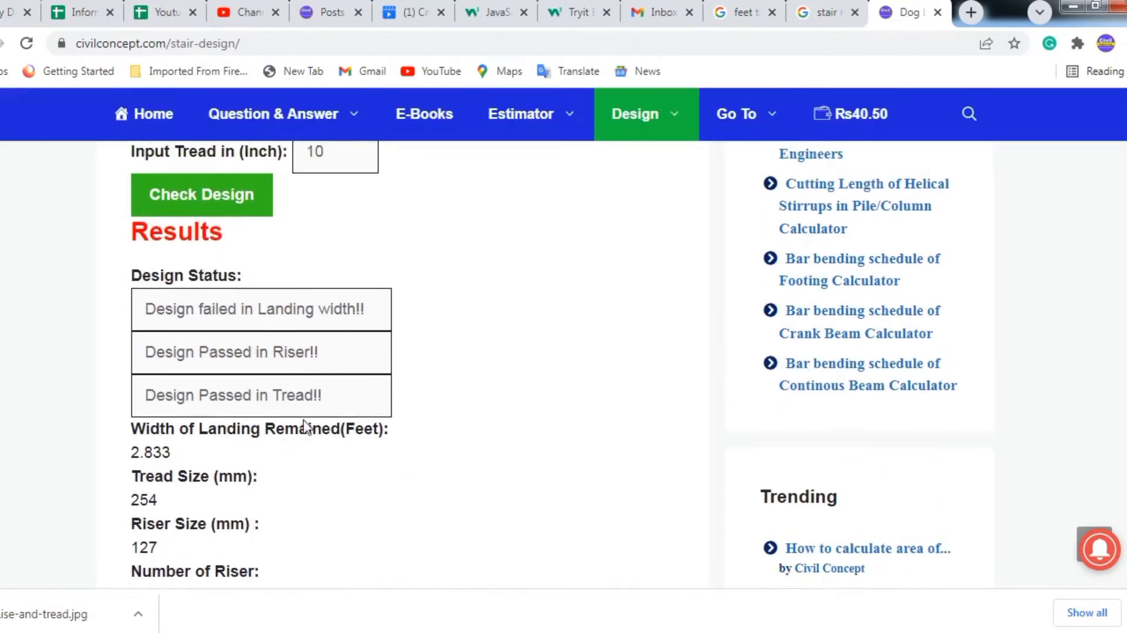
drag(138, 309, 370, 312)
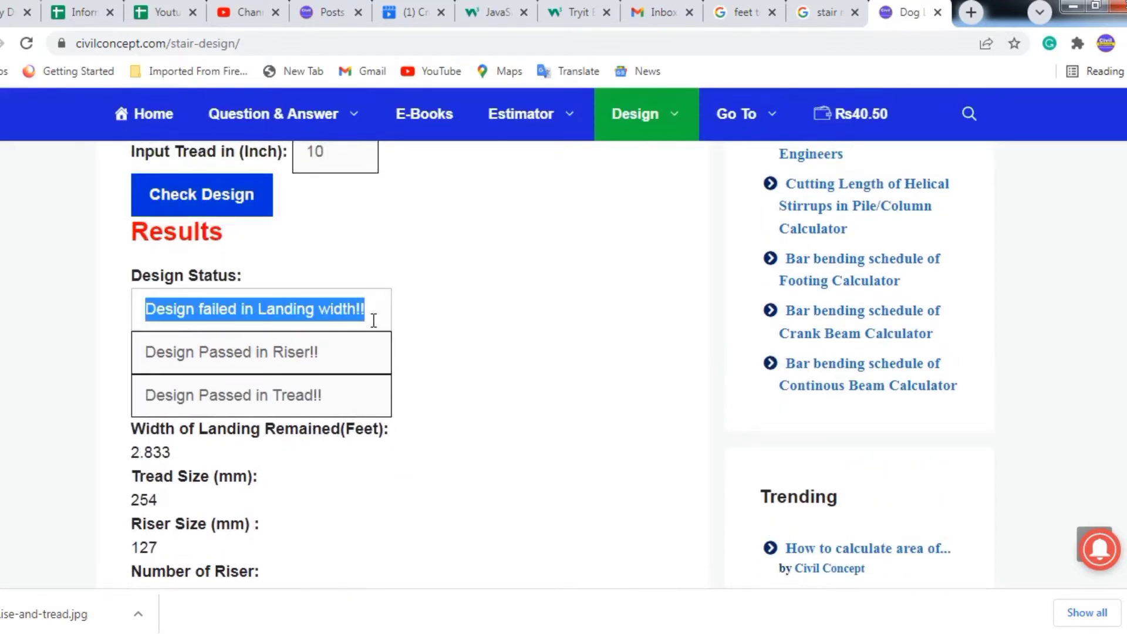
scroll(483, 357, up, 1)
click(481, 351)
scroll(463, 346, up, 2)
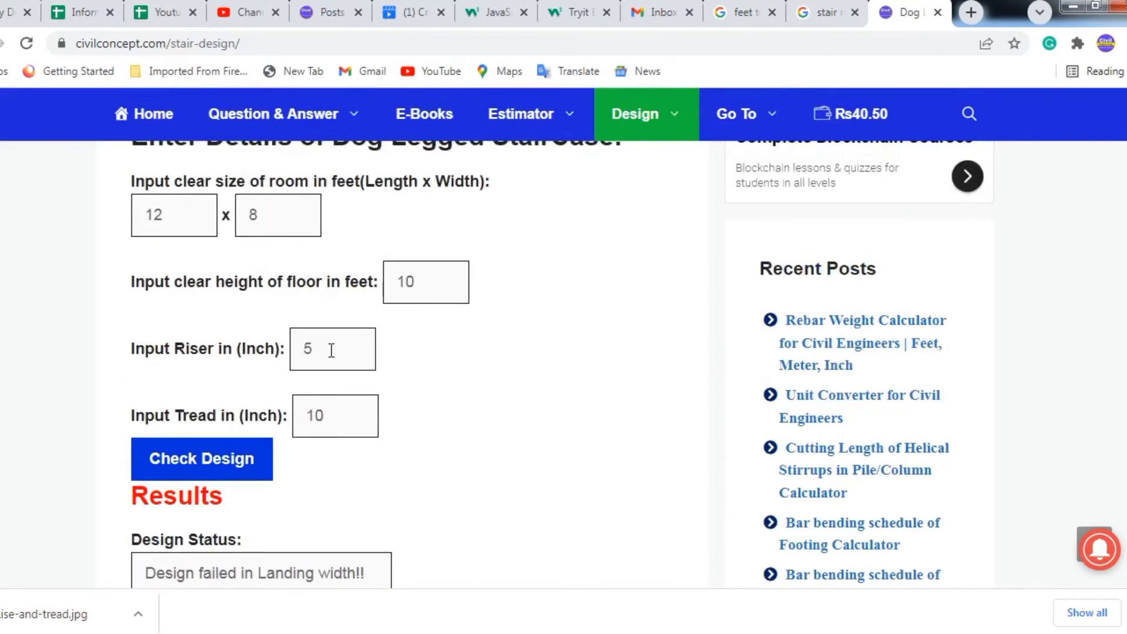
Change the Riser to 5.5 and rerun the design check
double_click(329, 349)
text(5)
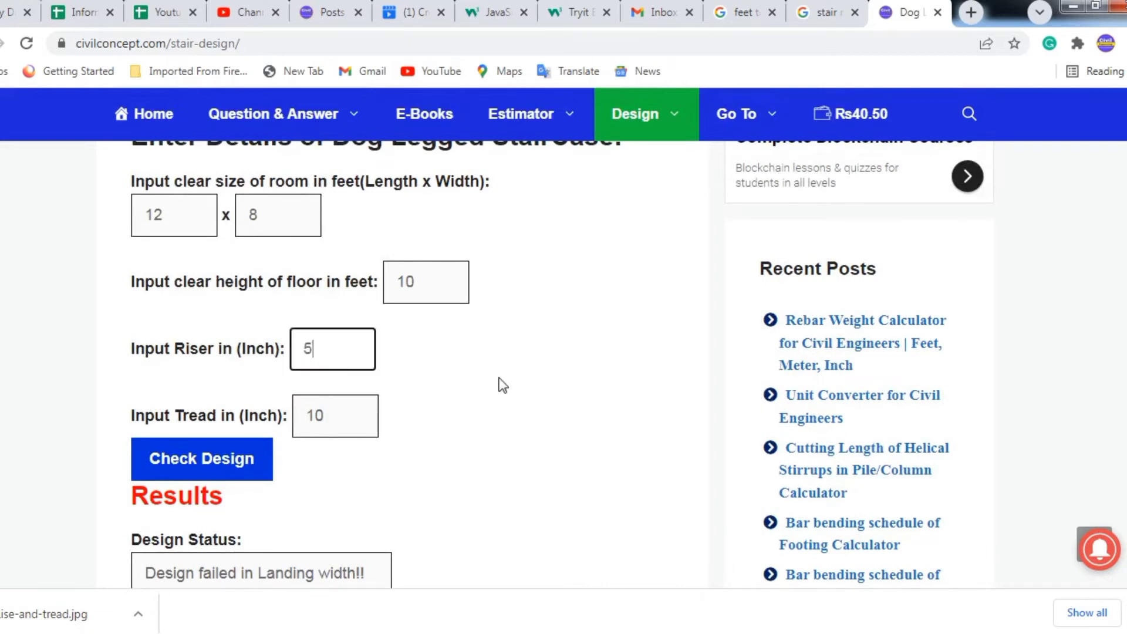
text(.5)
click(499, 383)
scroll(411, 387, down, 2)
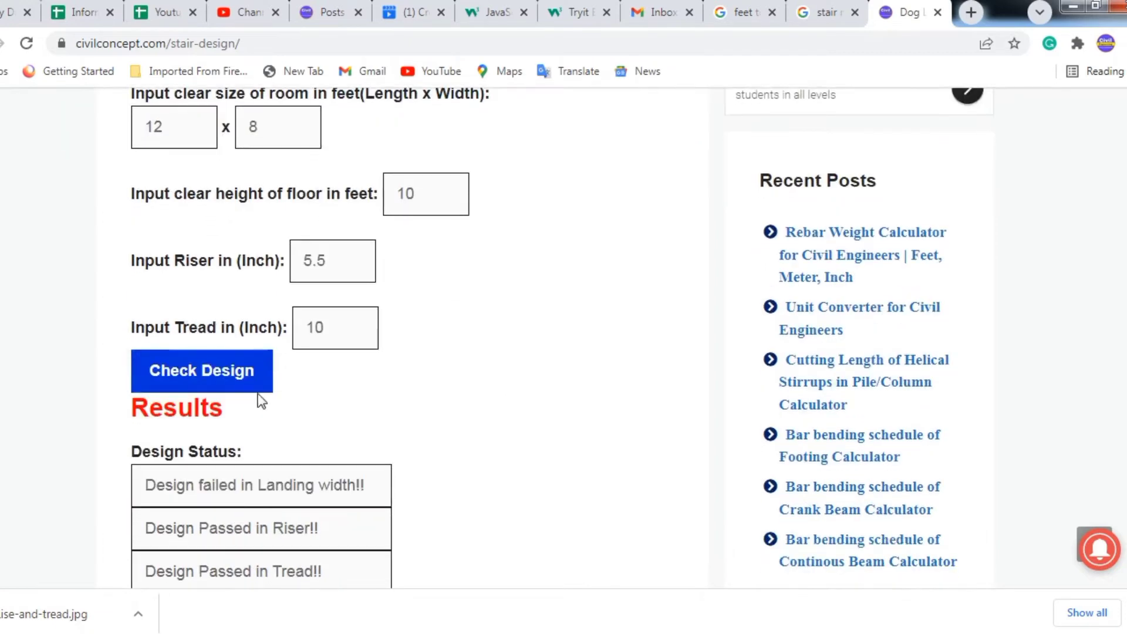
click(241, 381)
Confirm landing width, riser and tread all pass, with 3.742 ft landing remaining
scroll(352, 402, down, 3)
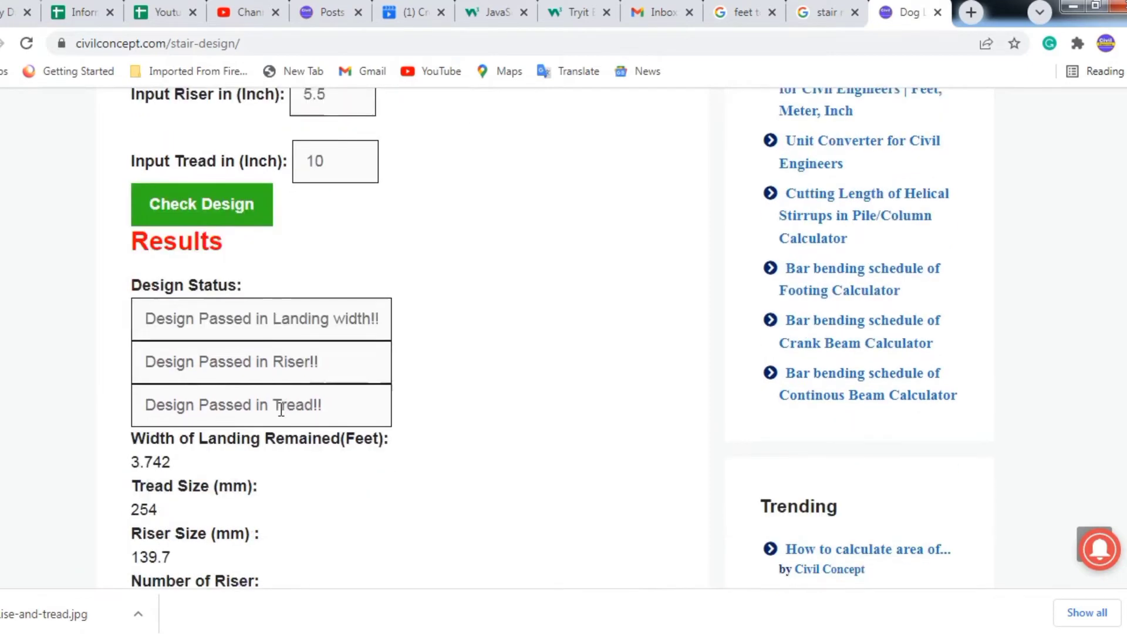
click(148, 308)
drag(148, 307, 453, 323)
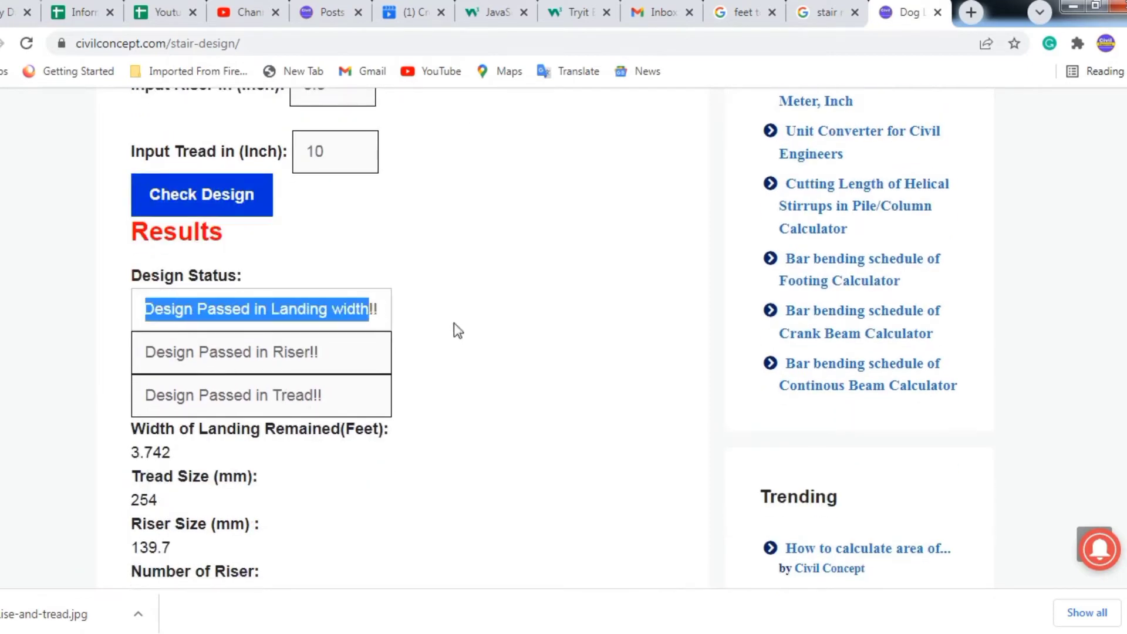
click(562, 337)
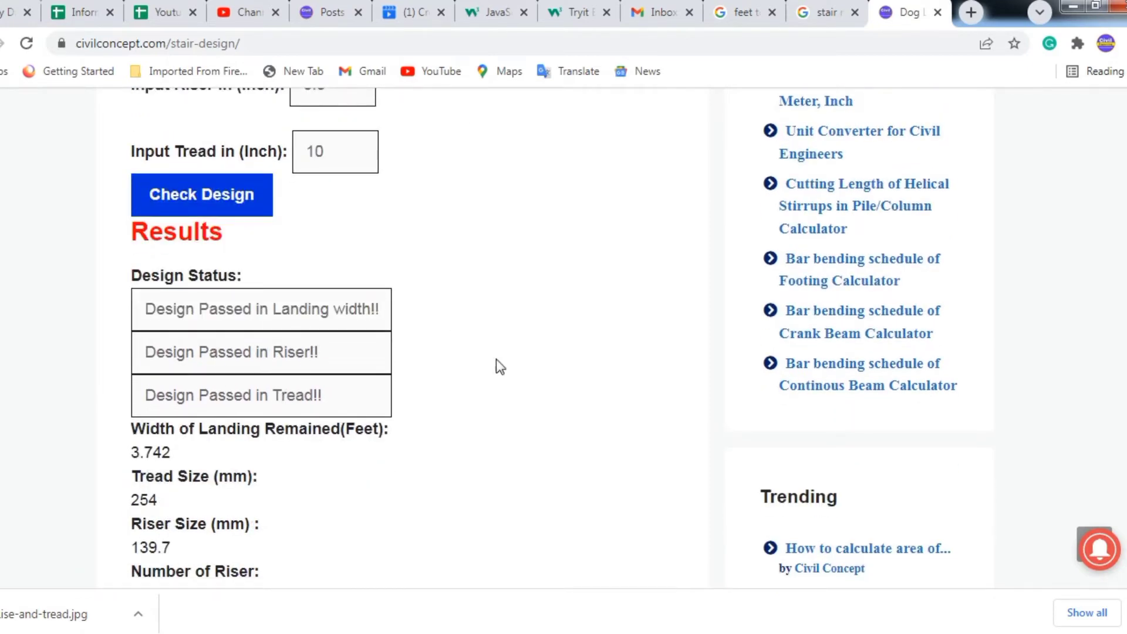
drag(147, 395, 357, 398)
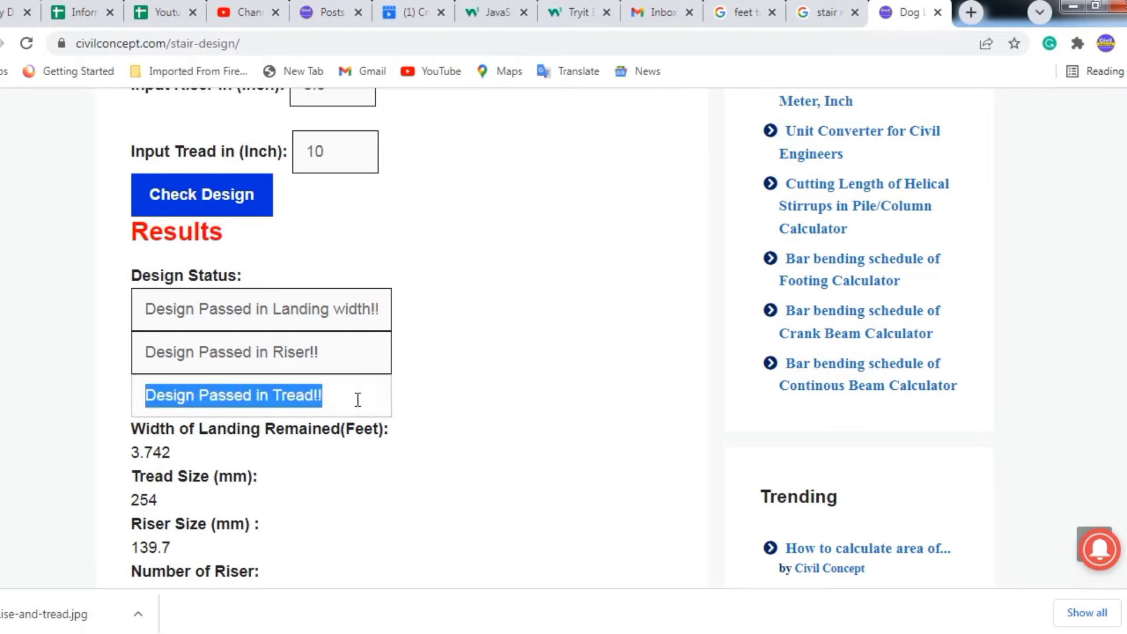
click(493, 423)
scroll(296, 435, down, 2)
drag(176, 365, 125, 365)
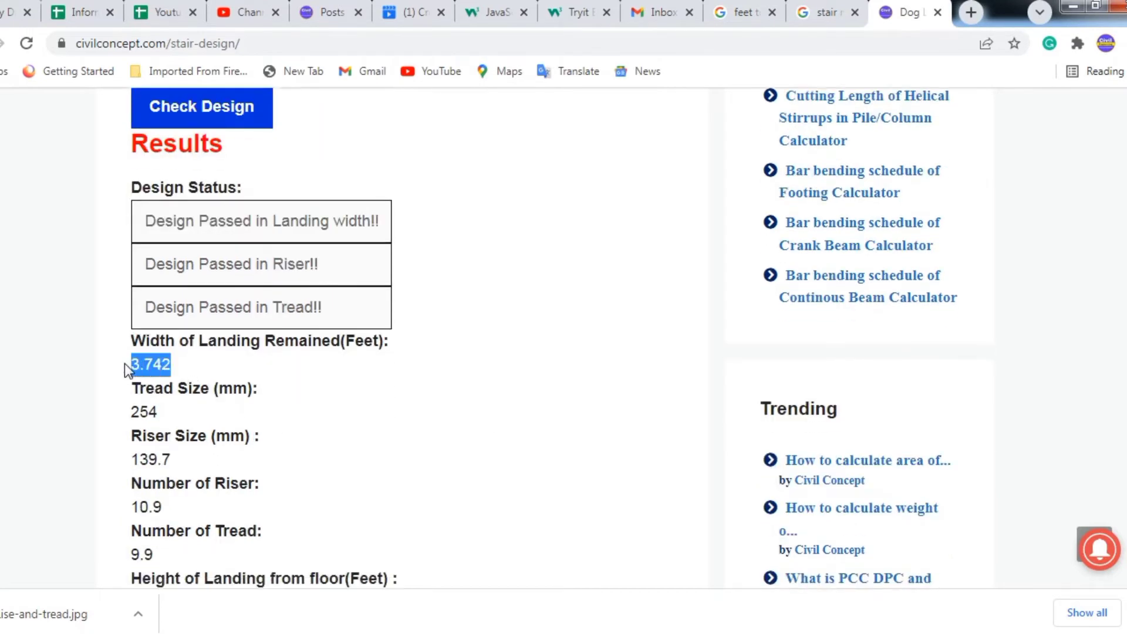
click(207, 370)
scroll(465, 455, up, 2)
key(alt+Tab)
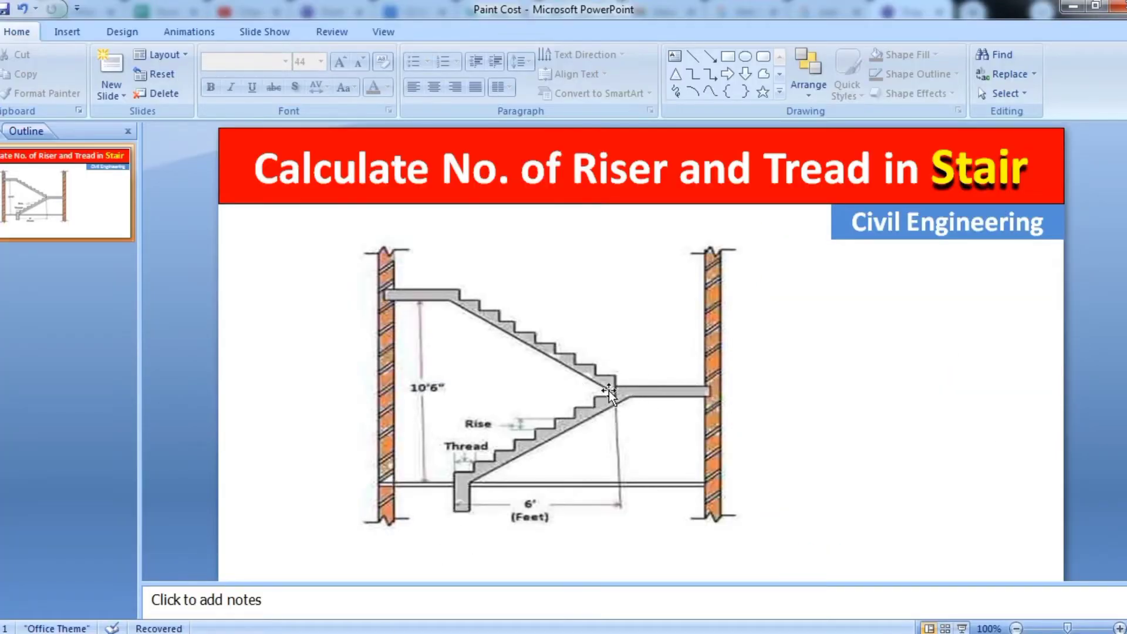
key(alt+Tab)
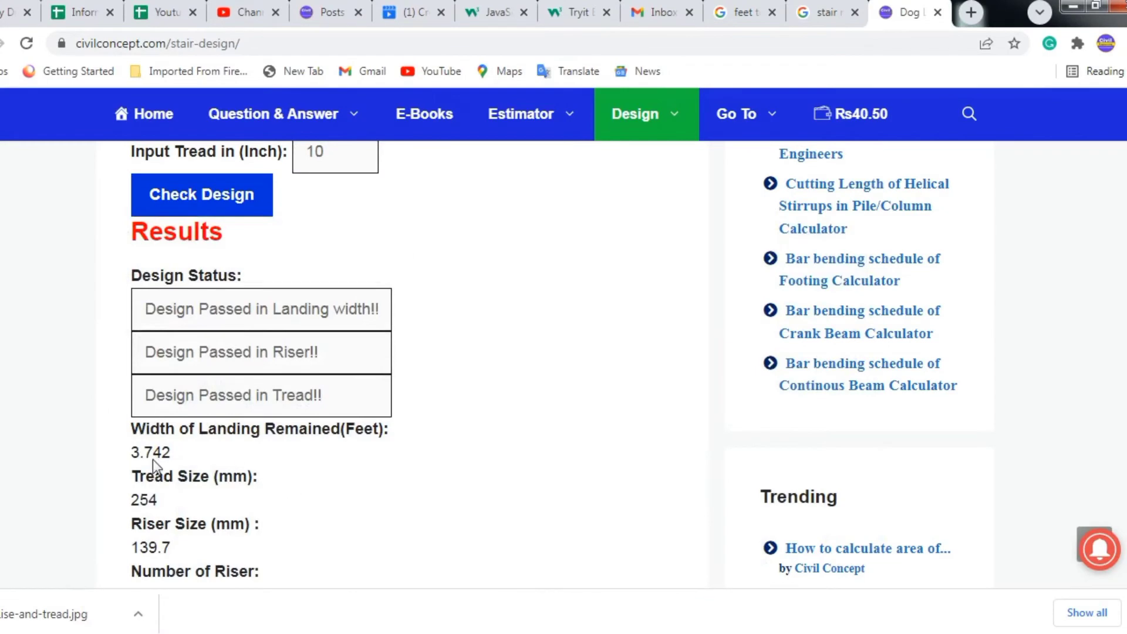
drag(174, 453, 122, 457)
key(alt+Tab)
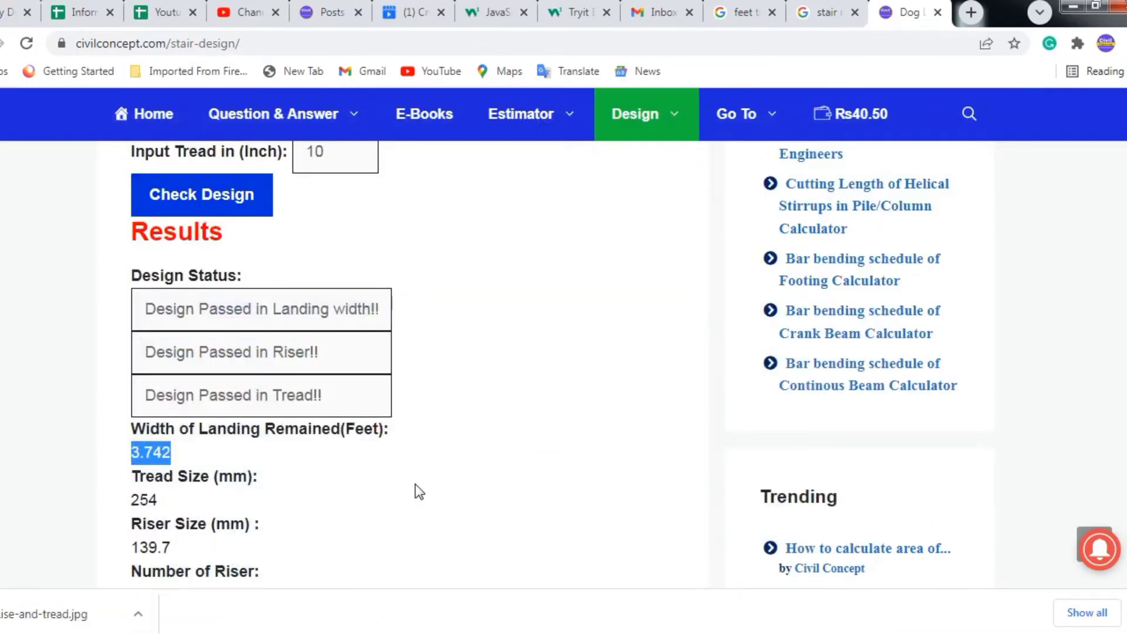
scroll(408, 440, up, 3)
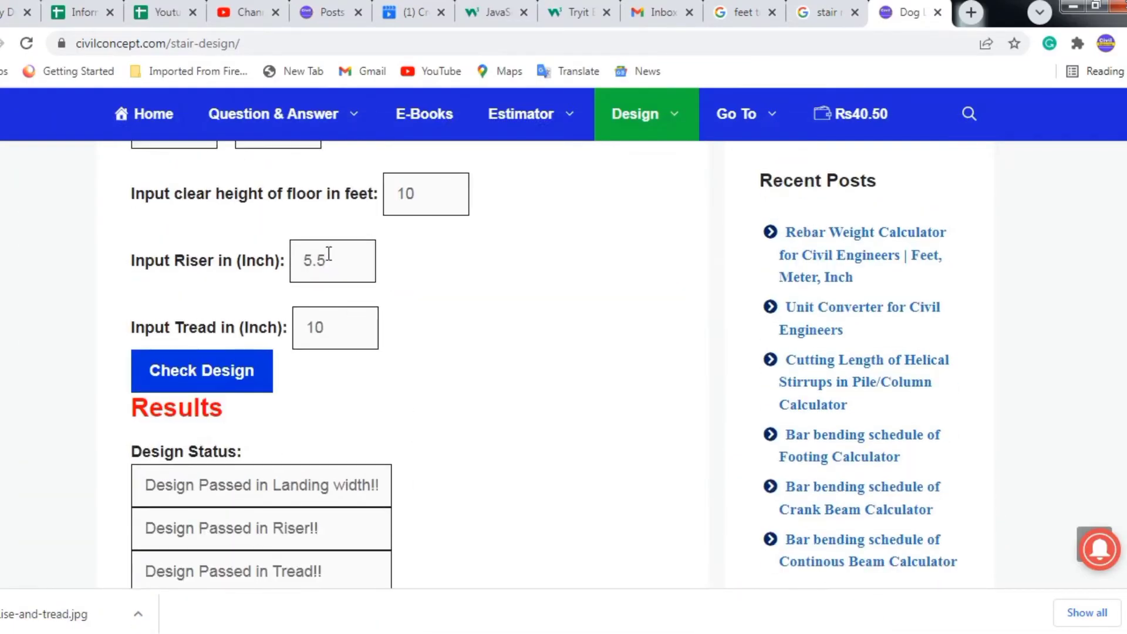
double_click(322, 271)
click(549, 302)
scroll(413, 327, up, 2)
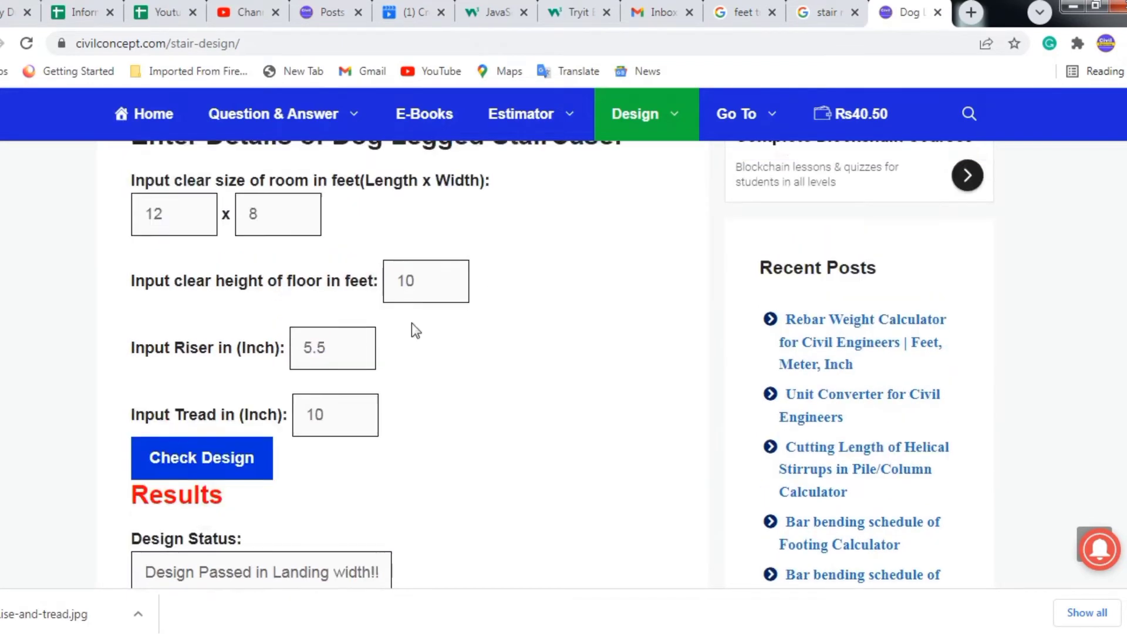
Change the tread to 11 inches and rerun the design check
double_click(351, 421)
click(509, 439)
scroll(509, 437, down, 3)
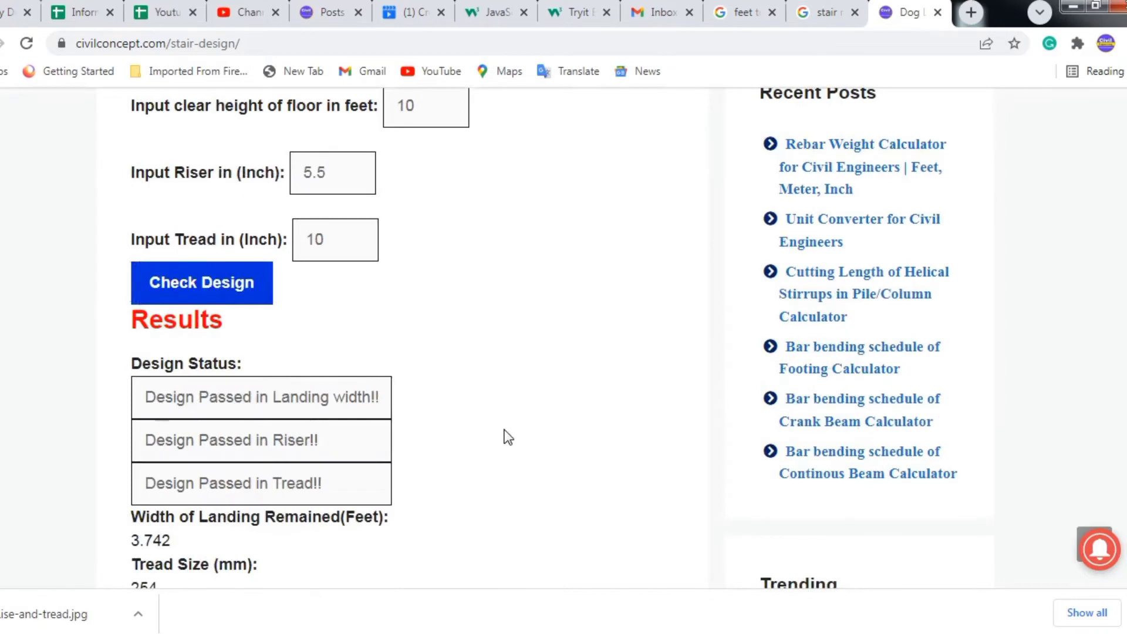
drag(365, 236, 304, 239)
text(11)
click(242, 287)
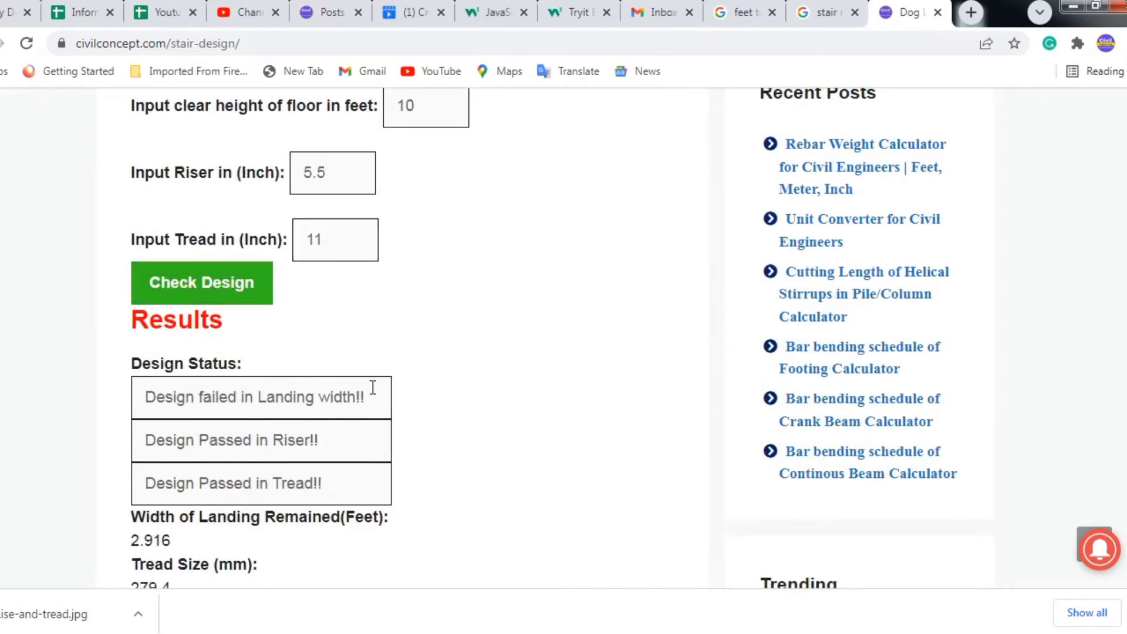
Review the failed landing width message for the 11-inch tread
drag(372, 389, 141, 397)
click(518, 397)
scroll(518, 396, down, 1)
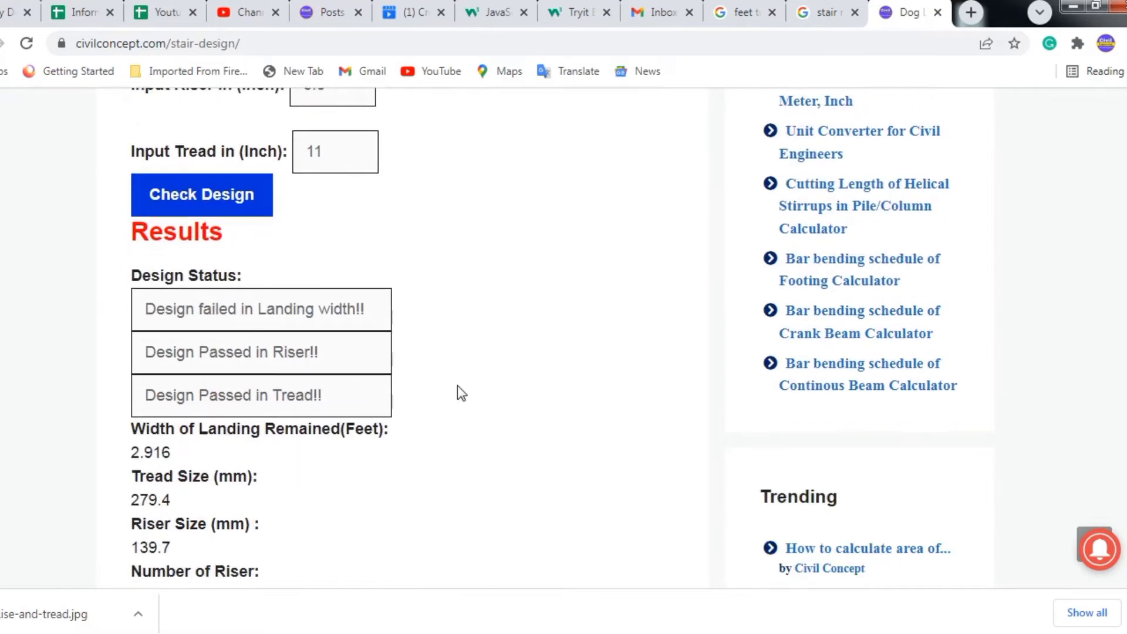
click(499, 448)
scroll(499, 449, up, 1)
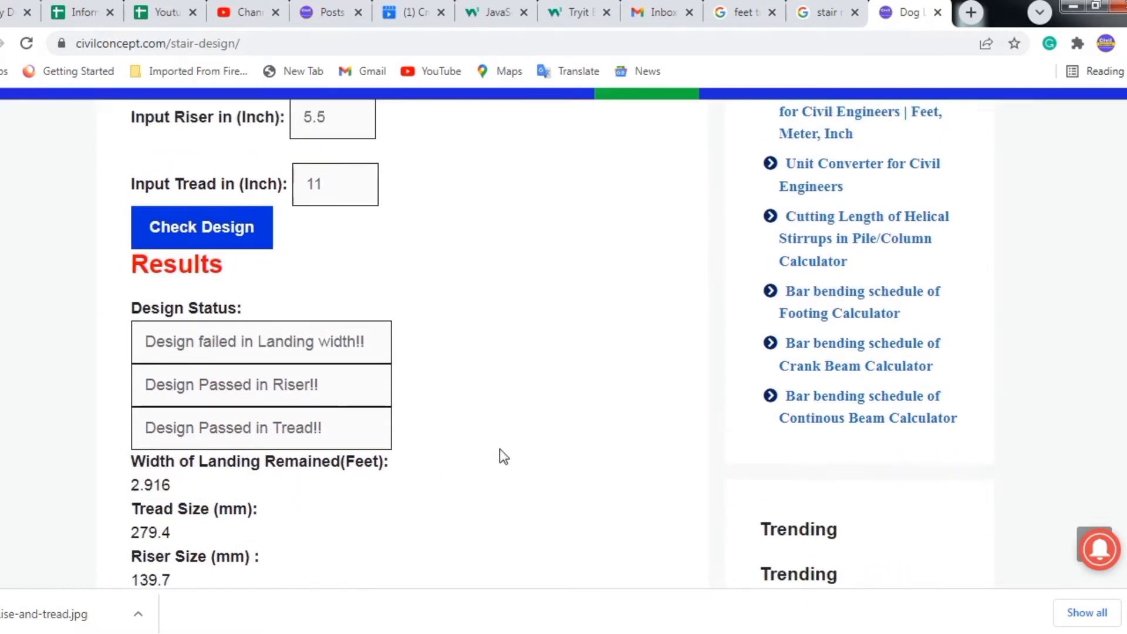
Set the tread to 10 inches and rerun the design check
double_click(301, 236)
text(10)
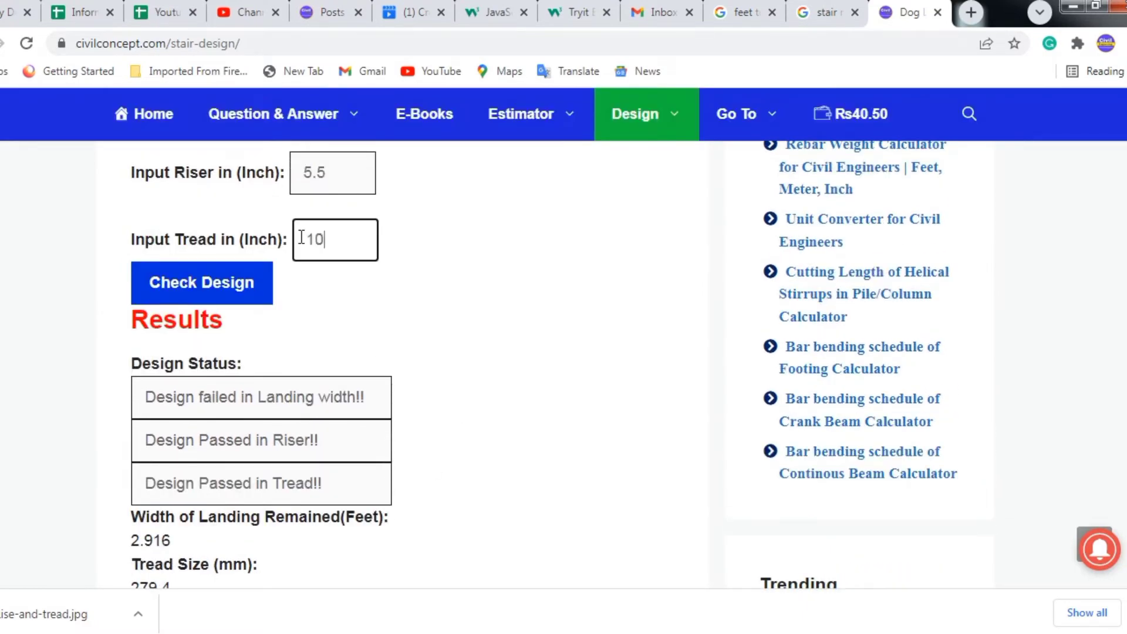
scroll(235, 309, up, 4)
scroll(411, 405, down, 2)
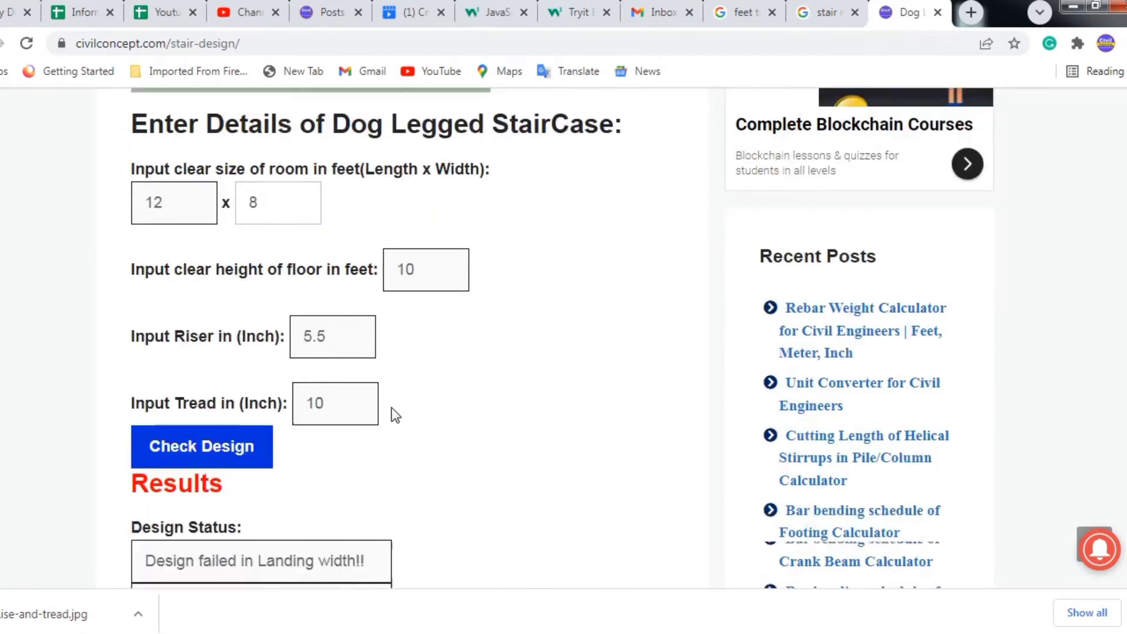
click(303, 432)
scroll(382, 427, down, 3)
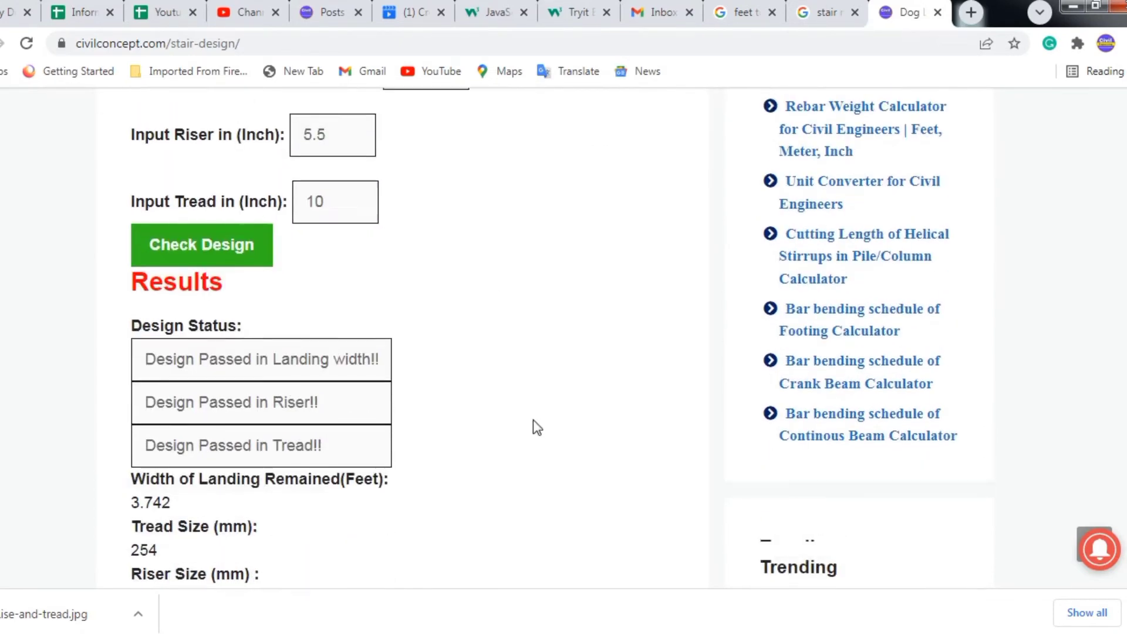
scroll(533, 427, up, 2)
Try a 10.5-inch tread, recheck, and review the landing width pass message
double_click(364, 278)
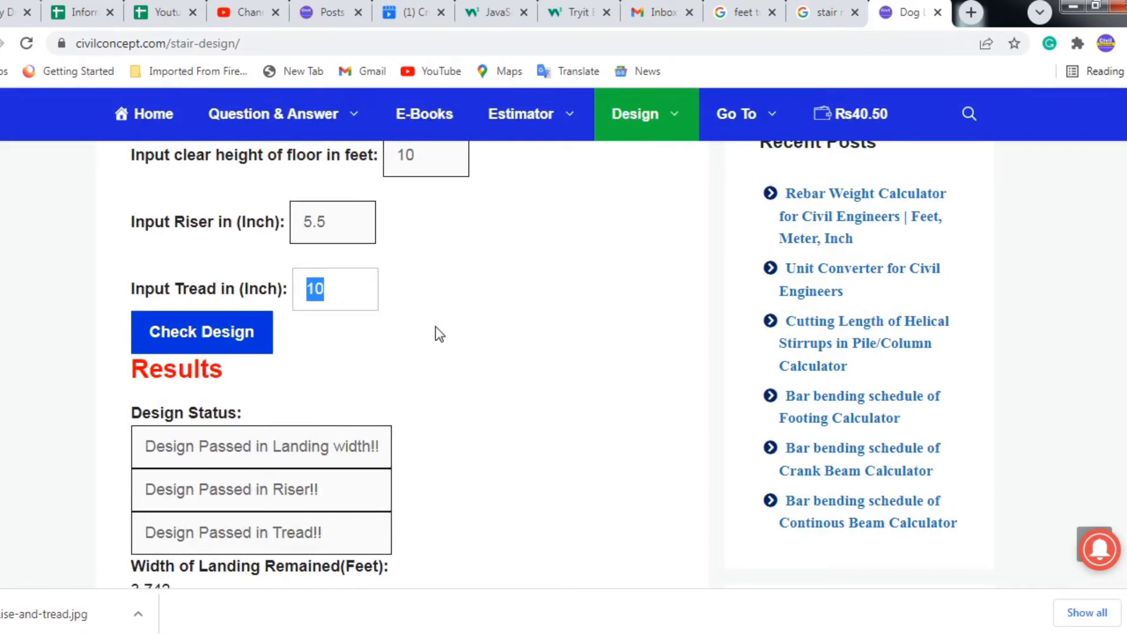
text(10.5)
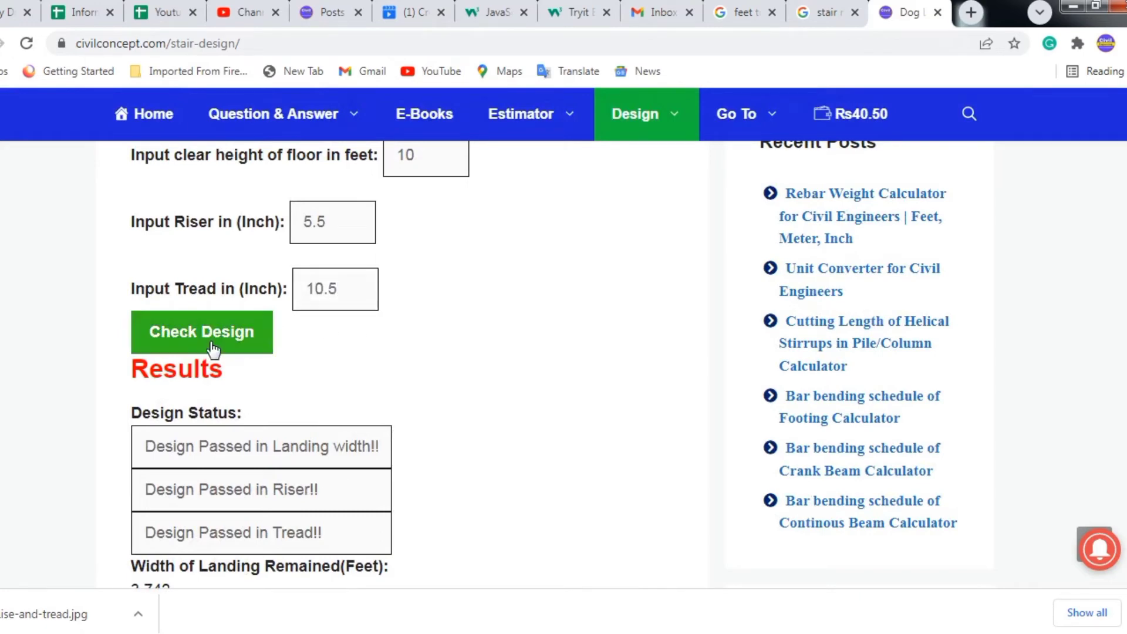
click(216, 347)
scroll(415, 417, down, 1)
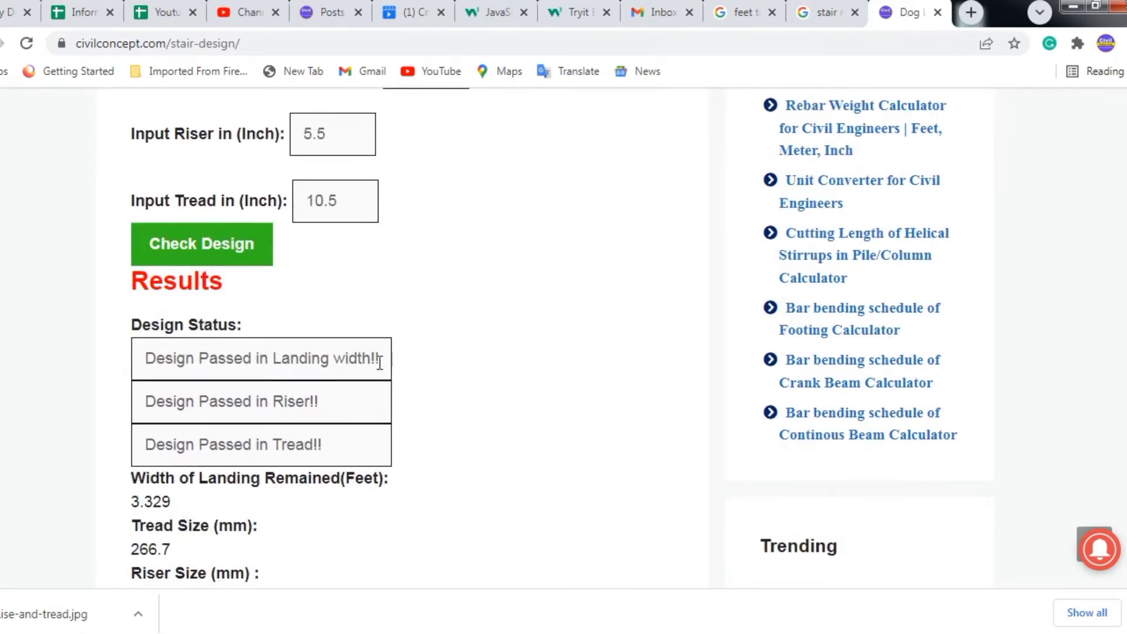
drag(379, 360, 145, 359)
scroll(280, 437, down, 1)
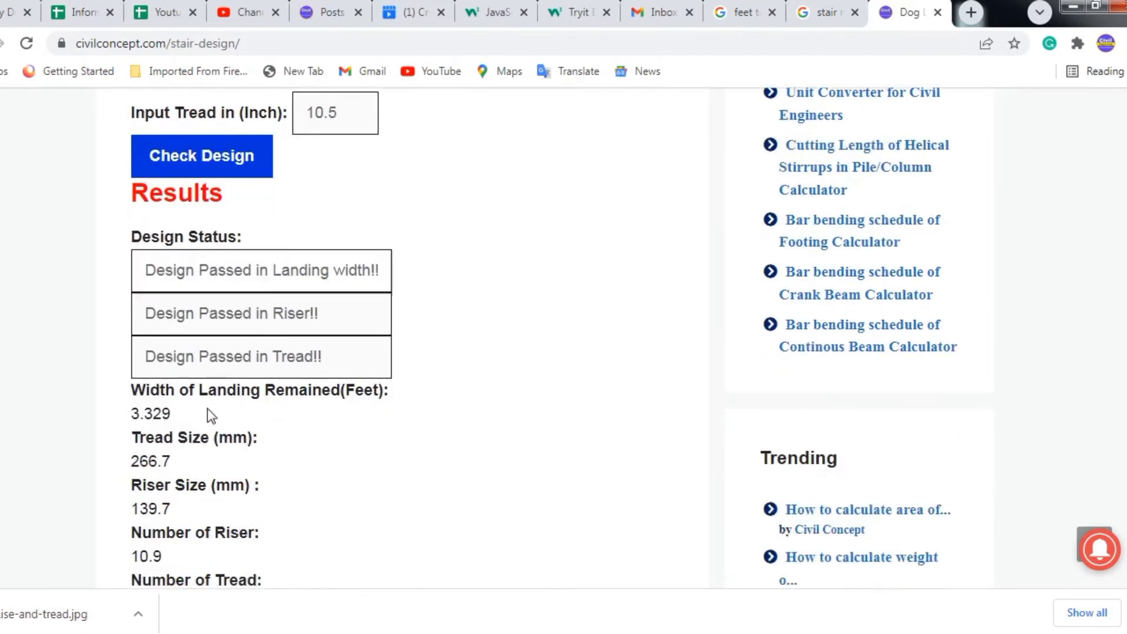
drag(207, 410, 131, 414)
scroll(411, 463, up, 3)
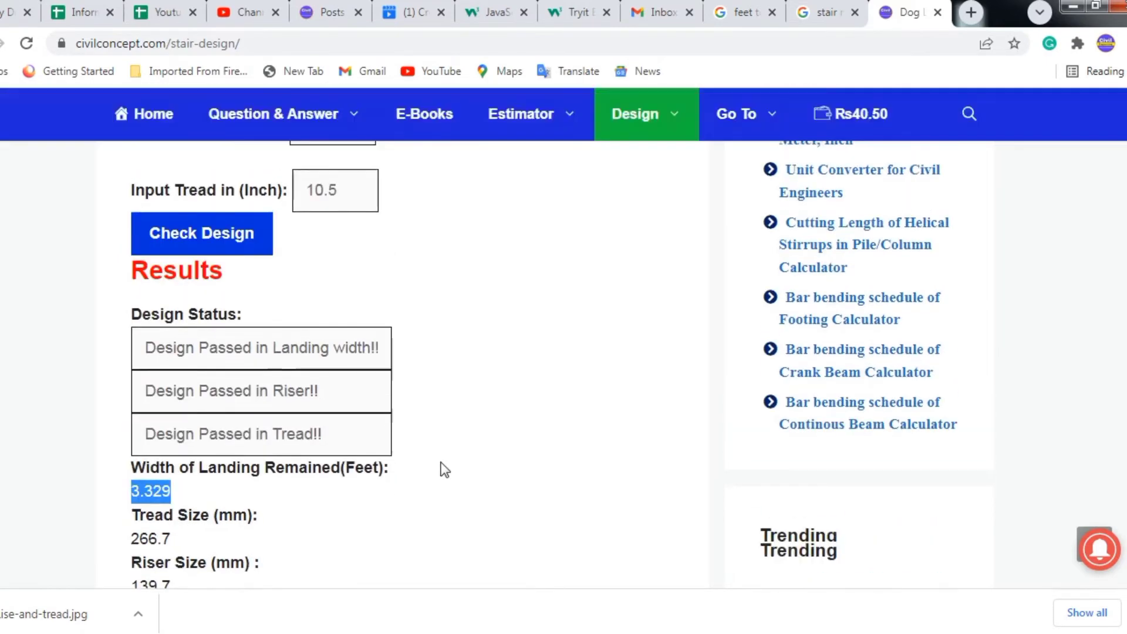
Replace the 10.5 tread with 10 inches and recheck the design
drag(338, 377, 290, 378)
text(10)
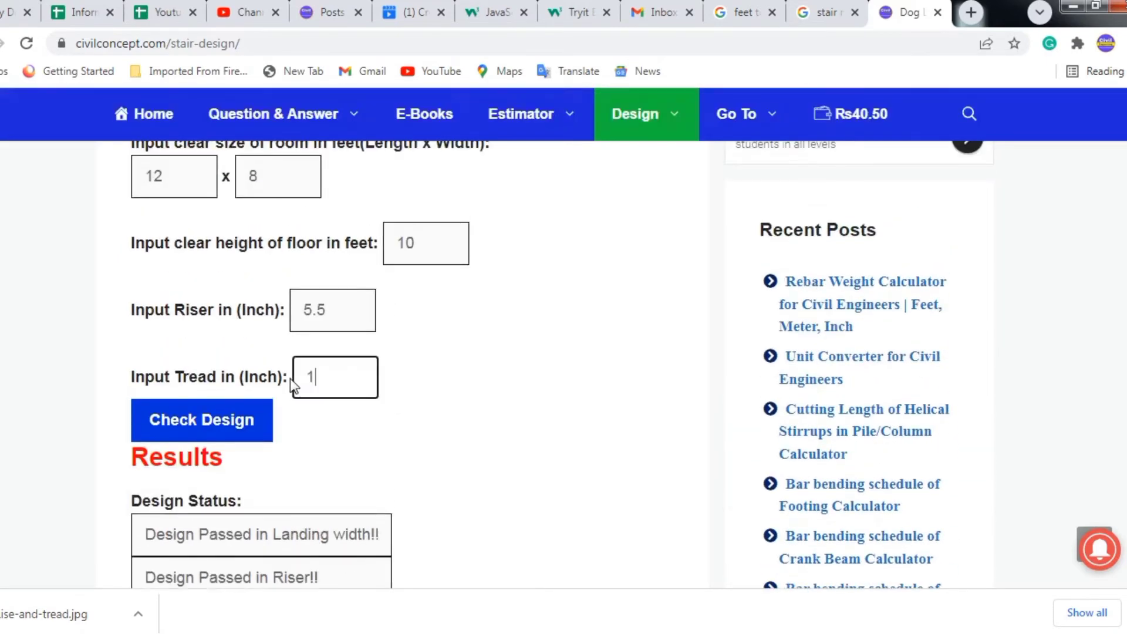
click(418, 440)
click(178, 439)
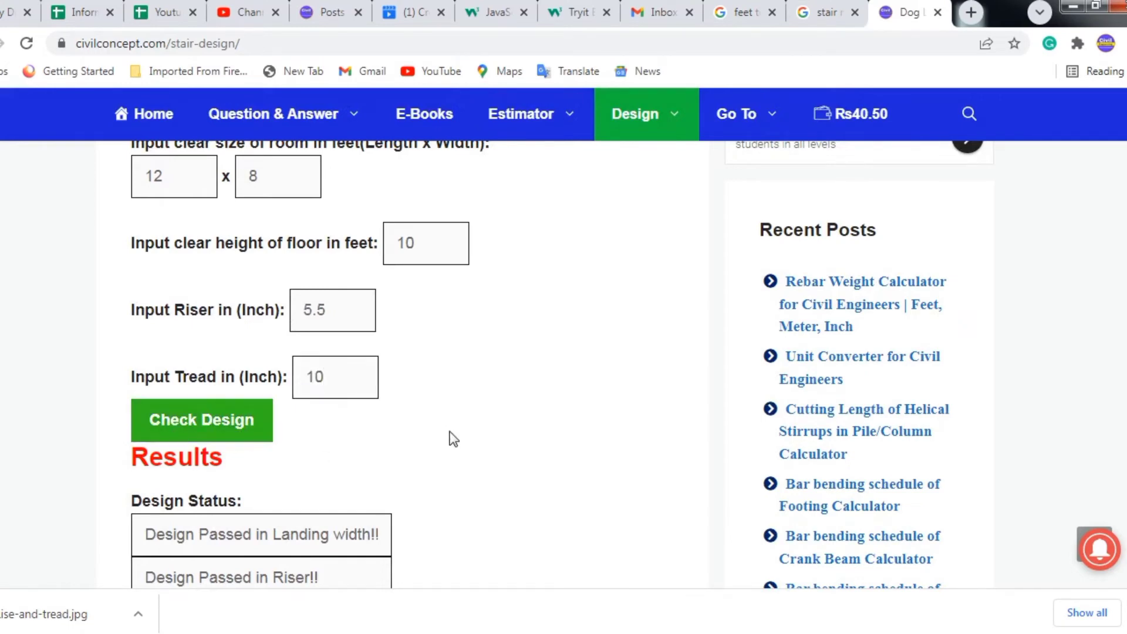
scroll(453, 428, down, 2)
Confirm landing width, riser and tread all pass, with a 3.742 ft landing width
drag(366, 365, 135, 363)
drag(334, 399, 141, 402)
drag(316, 444, 141, 445)
click(478, 519)
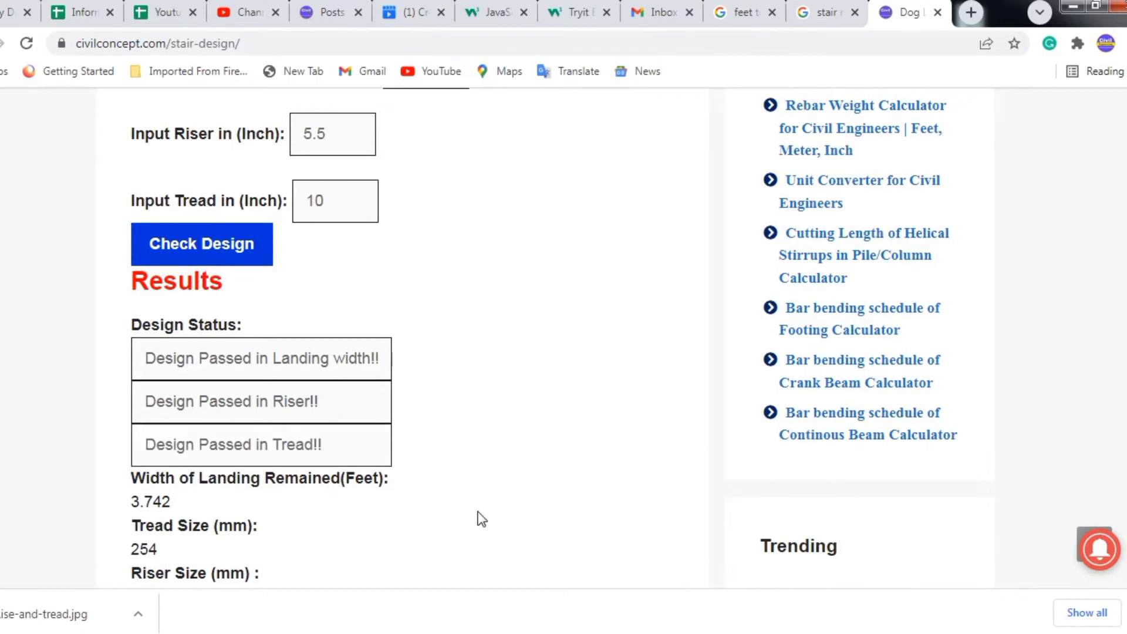
scroll(478, 518, down, 1)
drag(210, 420, 141, 412)
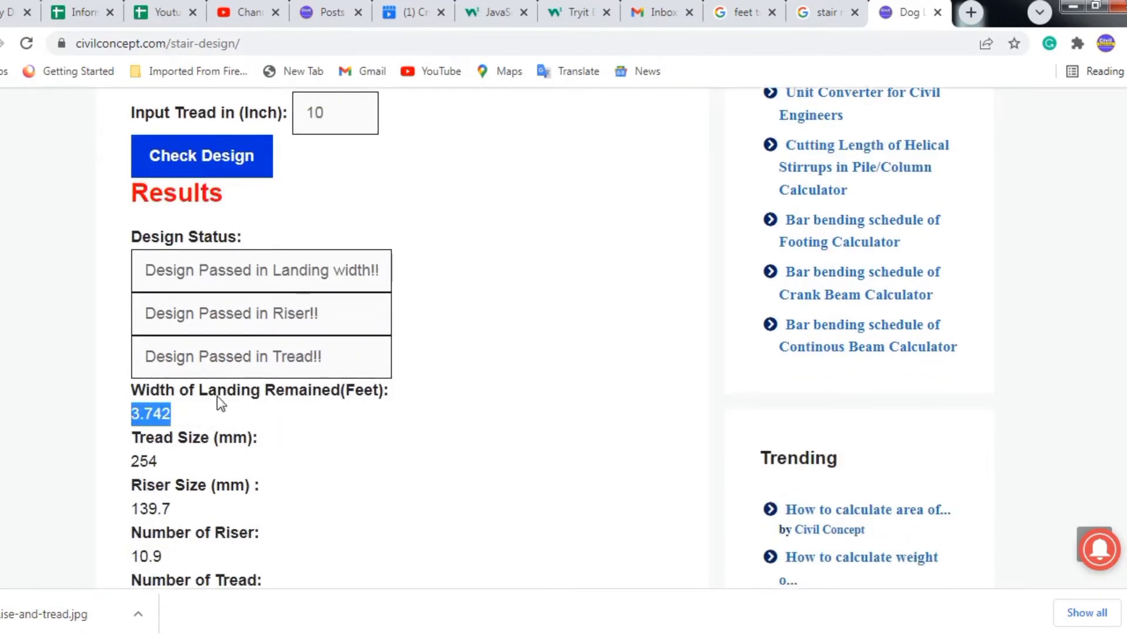
click(185, 418)
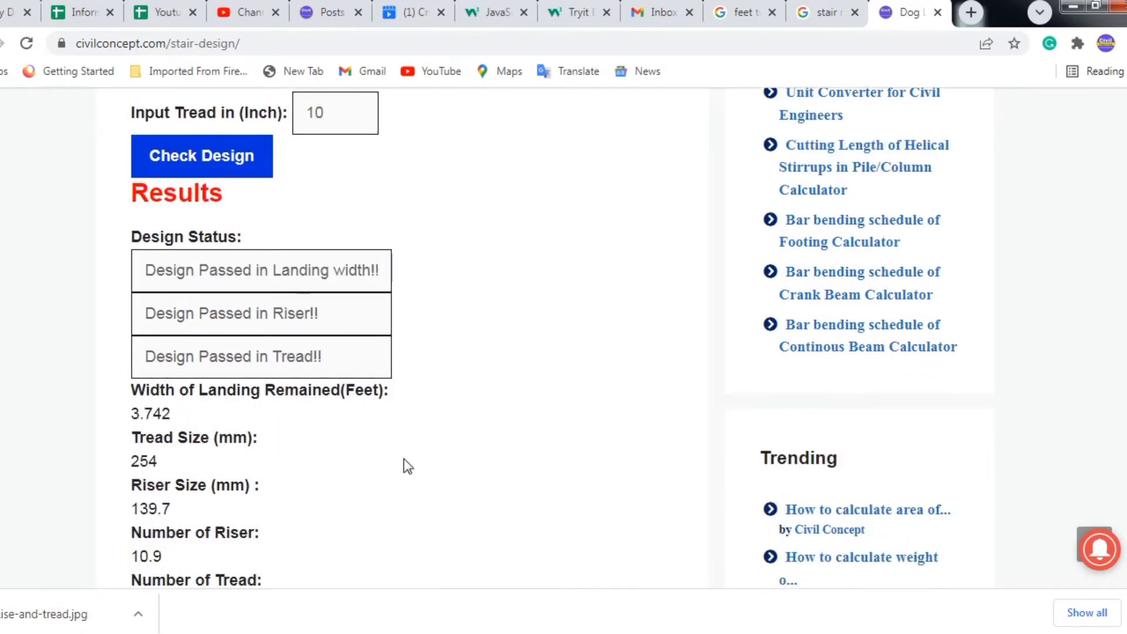
click(429, 623)
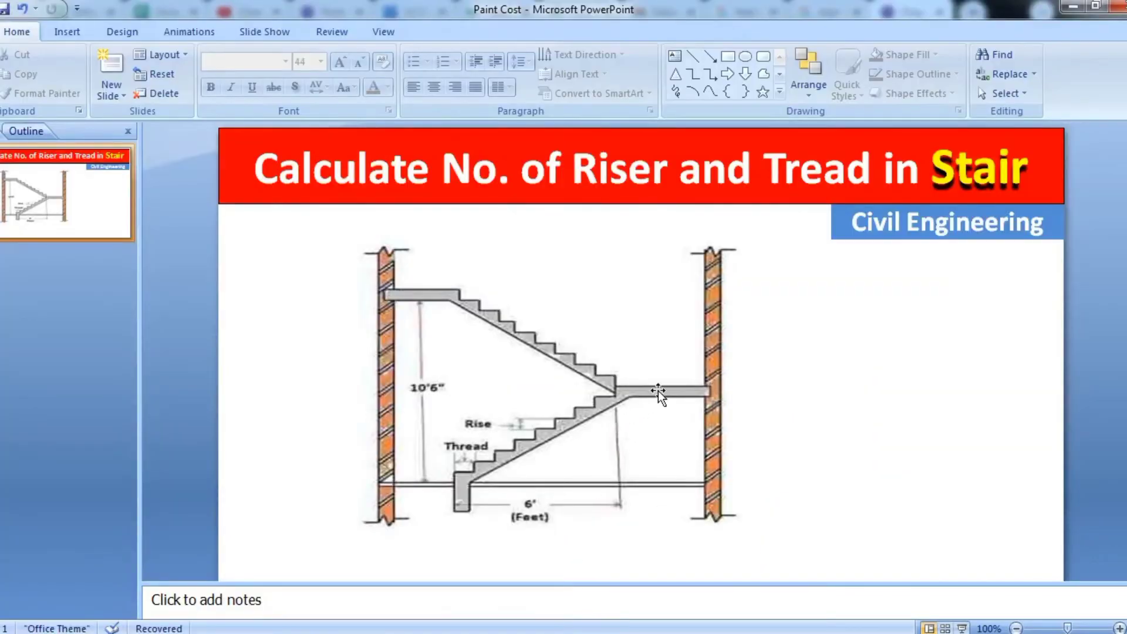
key(alt+Tab)
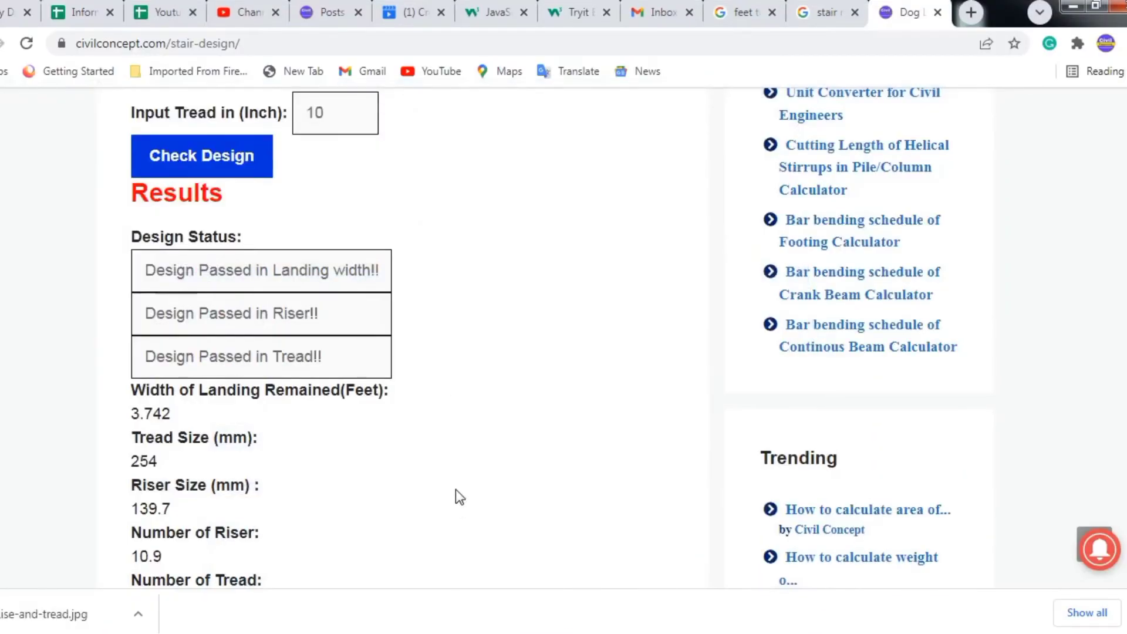
scroll(455, 488, up, 2)
scroll(456, 489, up, 1)
scroll(456, 489, down, 3)
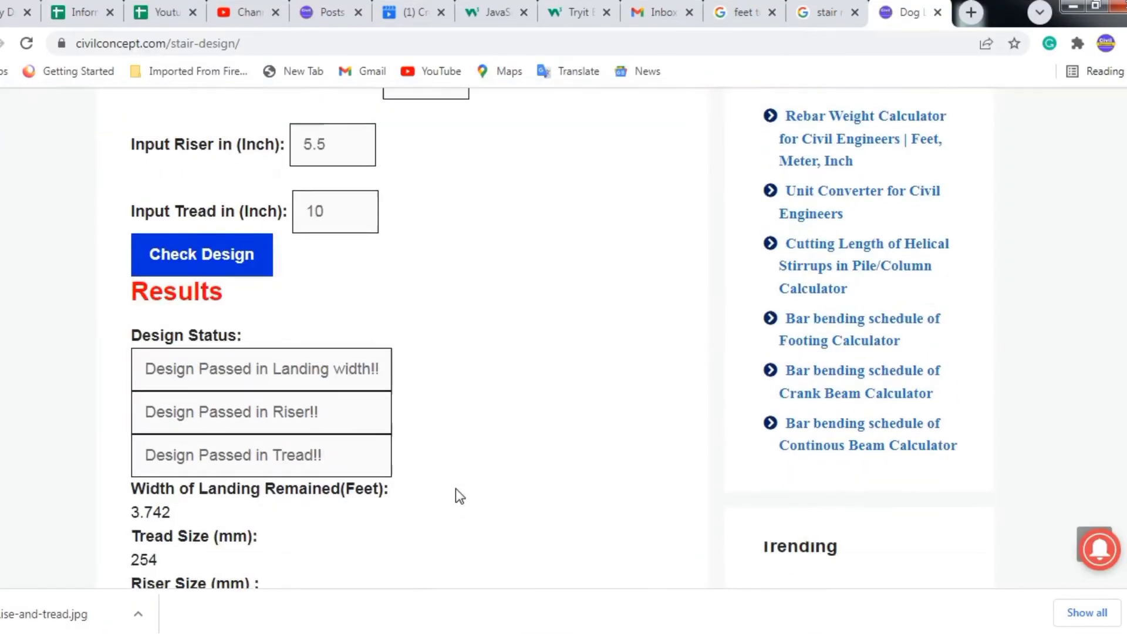
scroll(258, 453, down, 2)
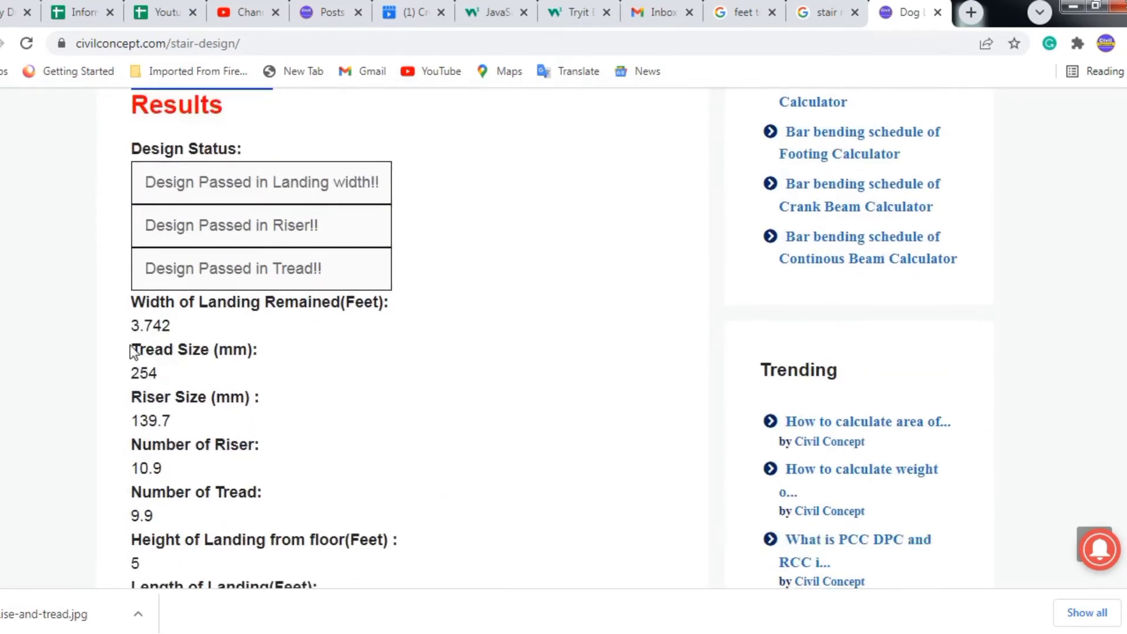
drag(131, 350, 215, 354)
scroll(330, 362, up, 4)
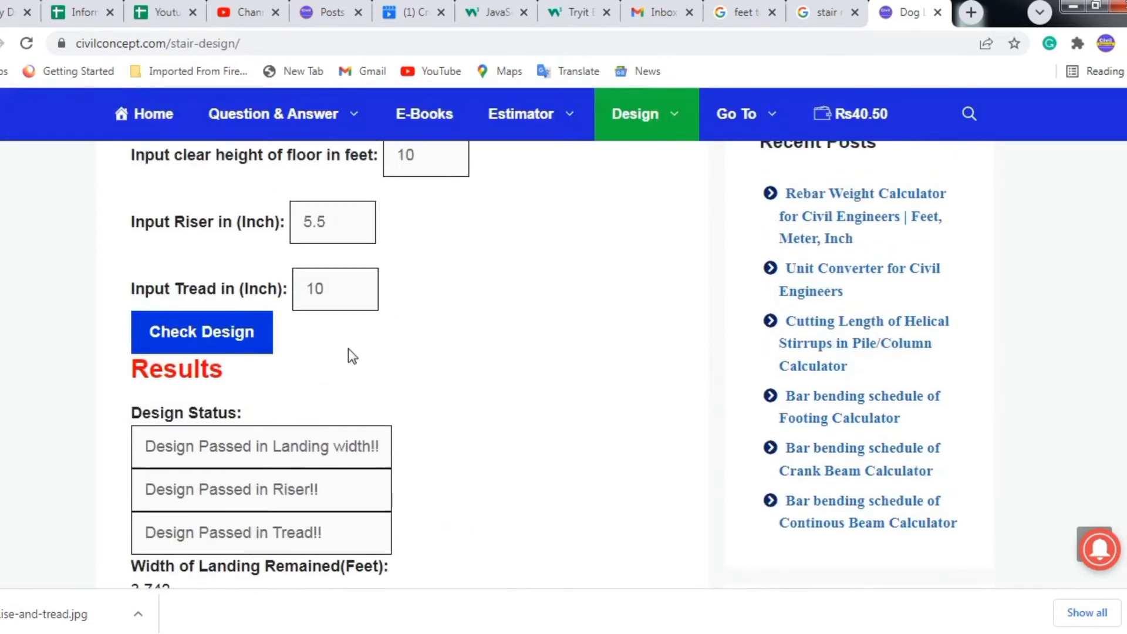
scroll(356, 333, up, 2)
click(342, 377)
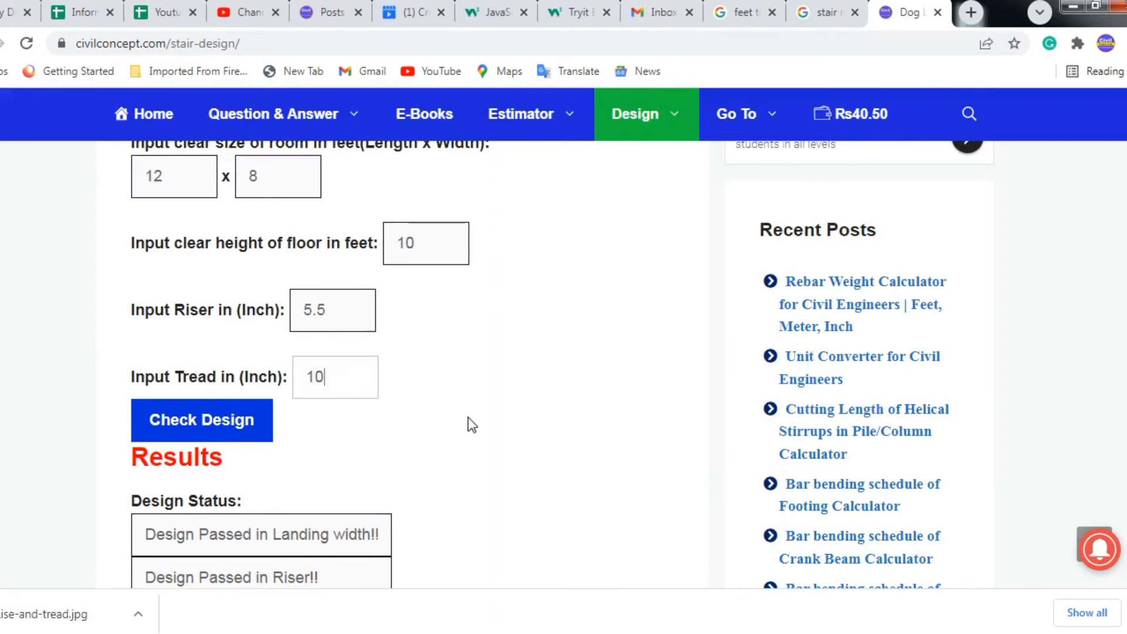
scroll(470, 423, down, 3)
scroll(411, 419, down, 3)
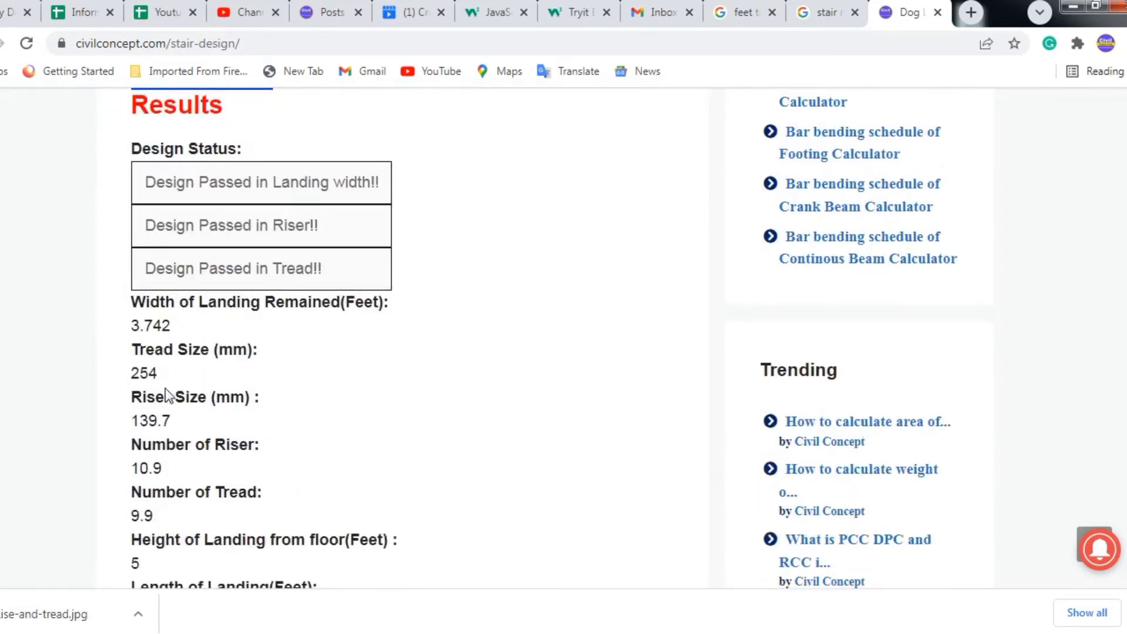
double_click(147, 379)
click(248, 385)
drag(128, 420, 246, 421)
scroll(358, 441, down, 2)
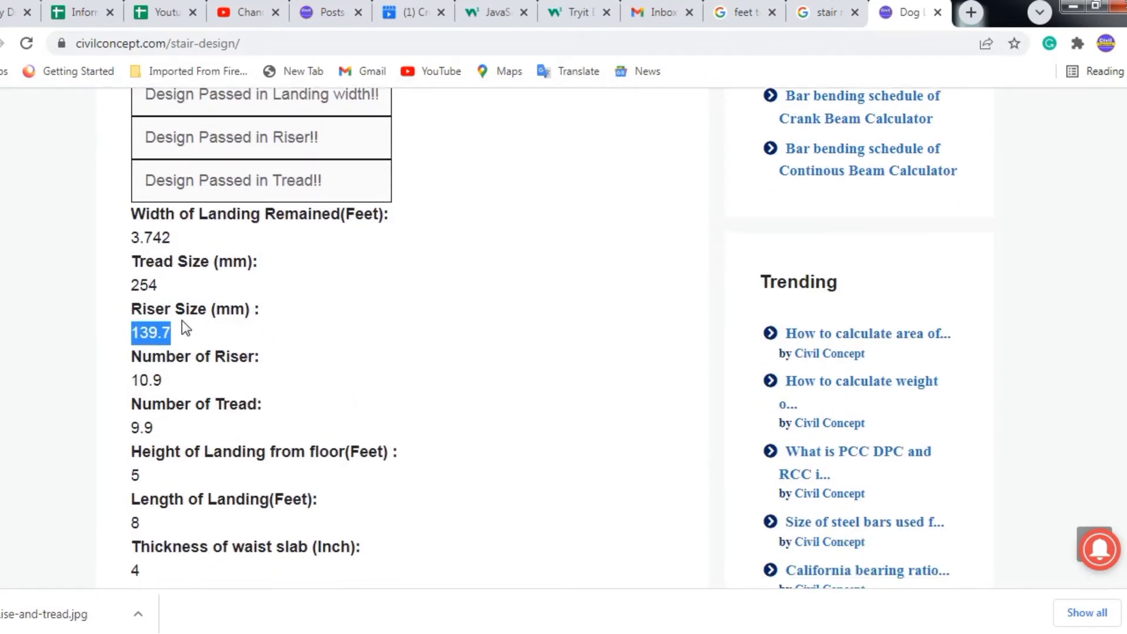
click(183, 322)
double_click(154, 381)
scroll(199, 295, down, 2)
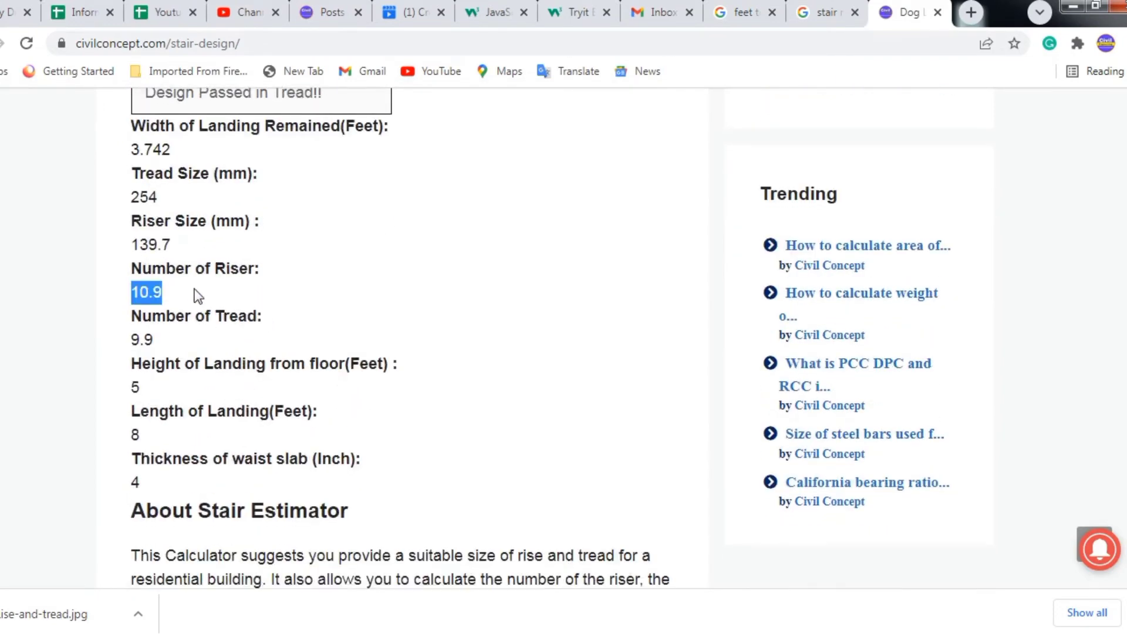
click(180, 295)
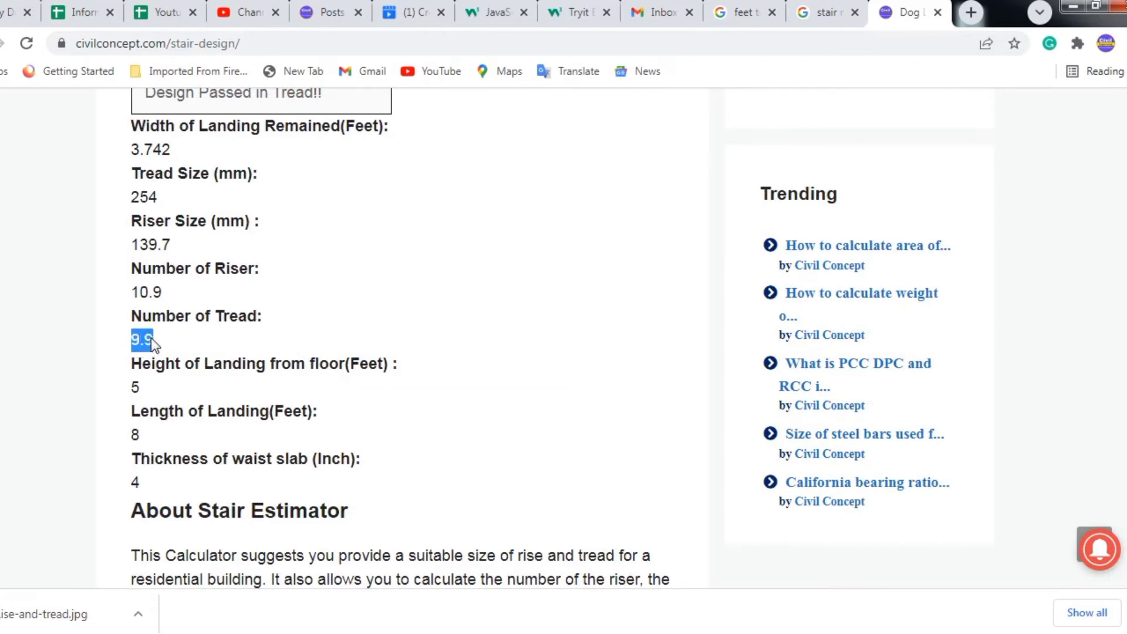
click(190, 339)
drag(122, 336, 168, 347)
click(210, 351)
scroll(196, 284, down, 2)
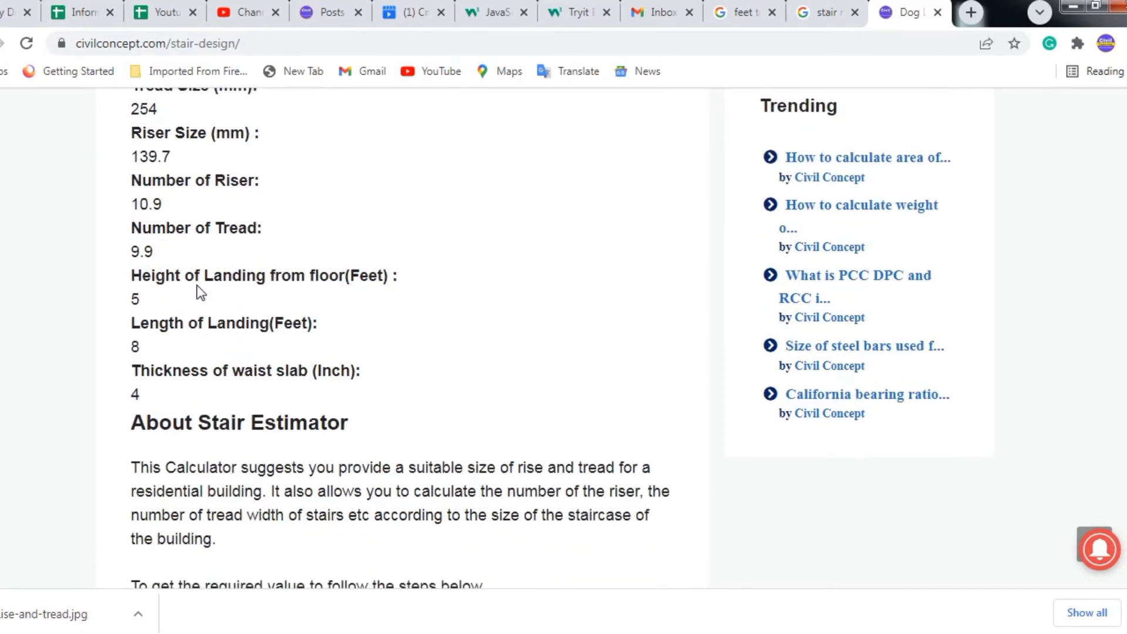
scroll(249, 281, up, 2)
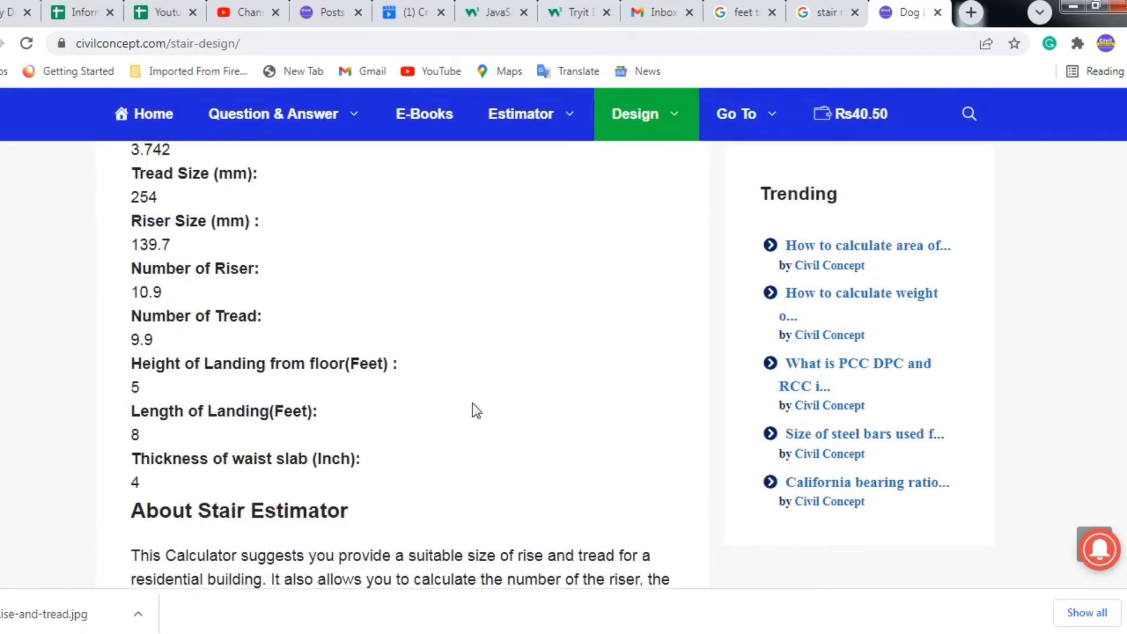
drag(152, 392, 126, 395)
scroll(405, 421, up, 8)
key(alt+Tab)
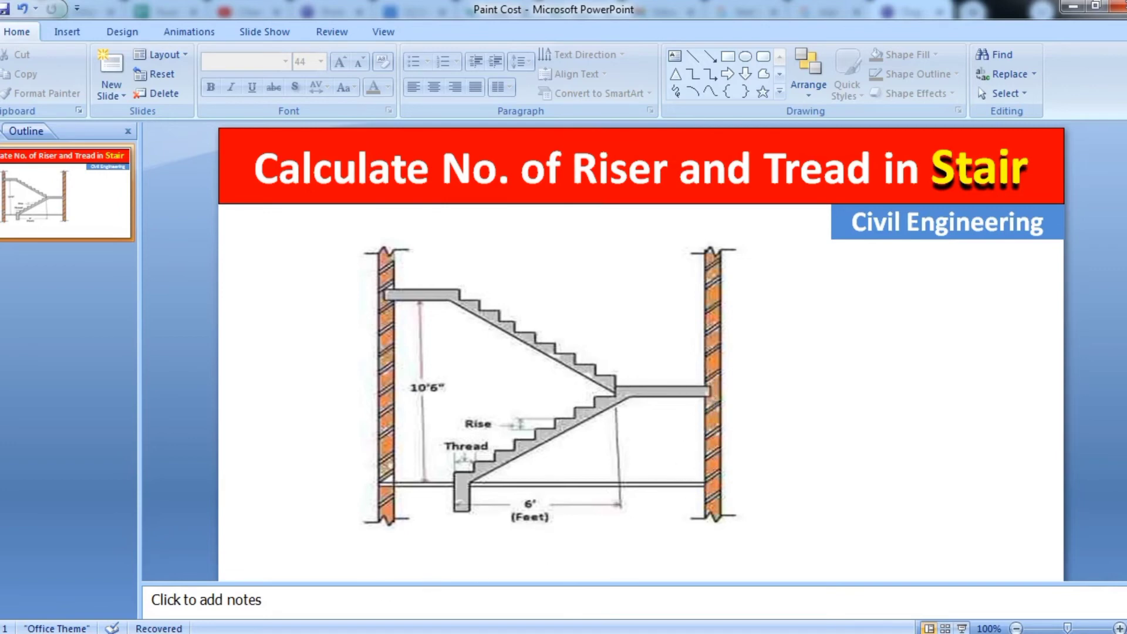
Return from PowerPoint to the stair calculator showing the 10-inch tread input
key(alt+Tab)
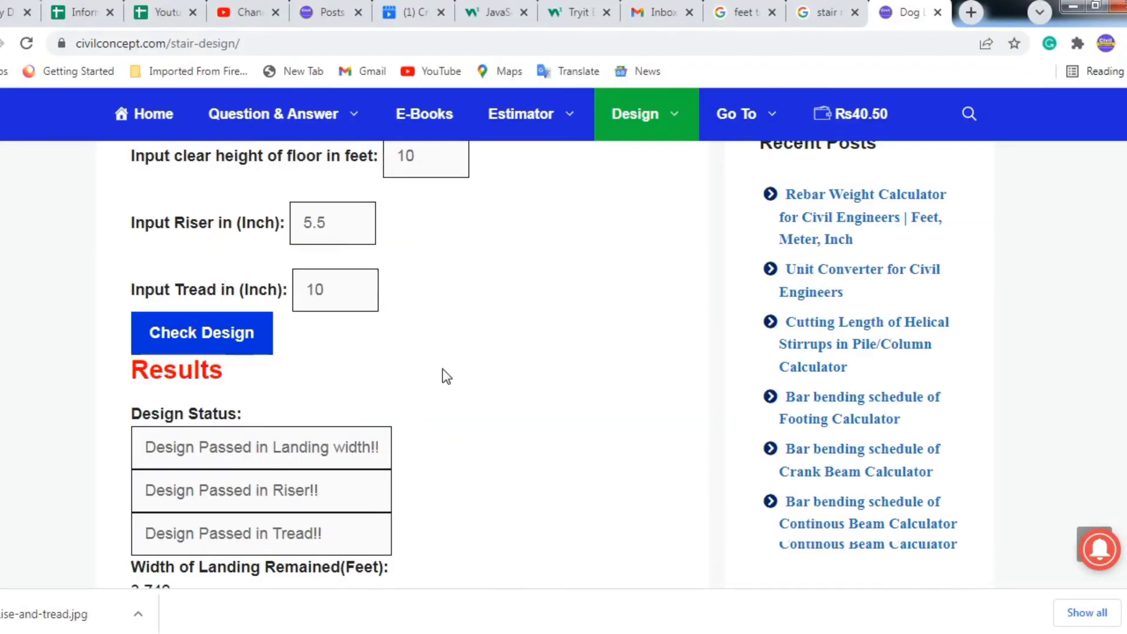
scroll(441, 367, up, 3)
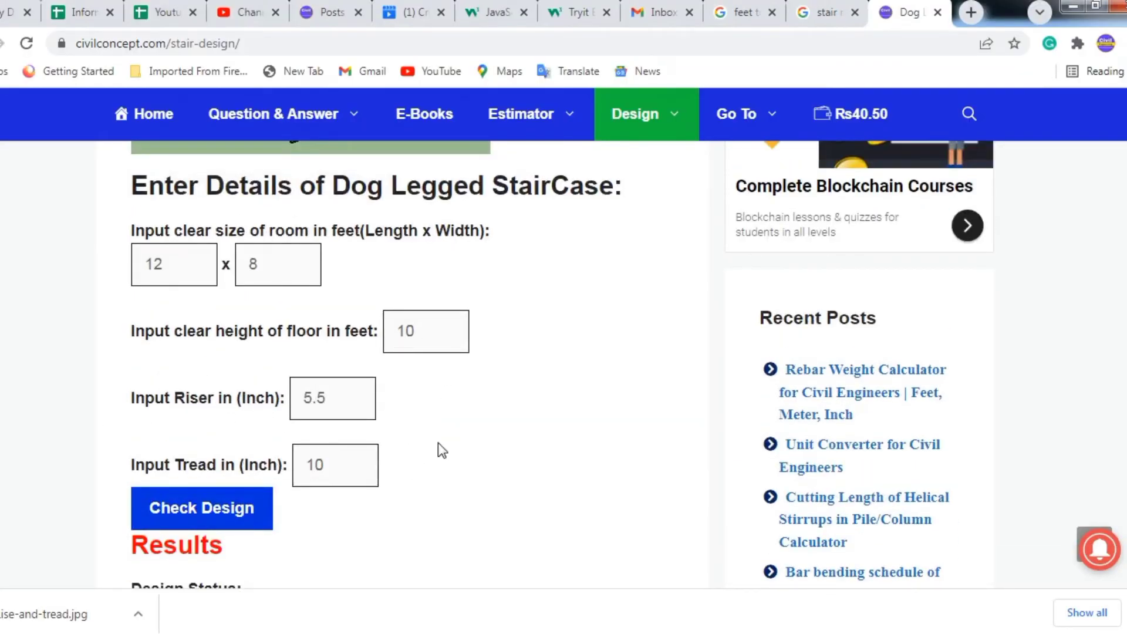
scroll(369, 440, up, 2)
drag(296, 486, 573, 493)
scroll(574, 493, down, 2)
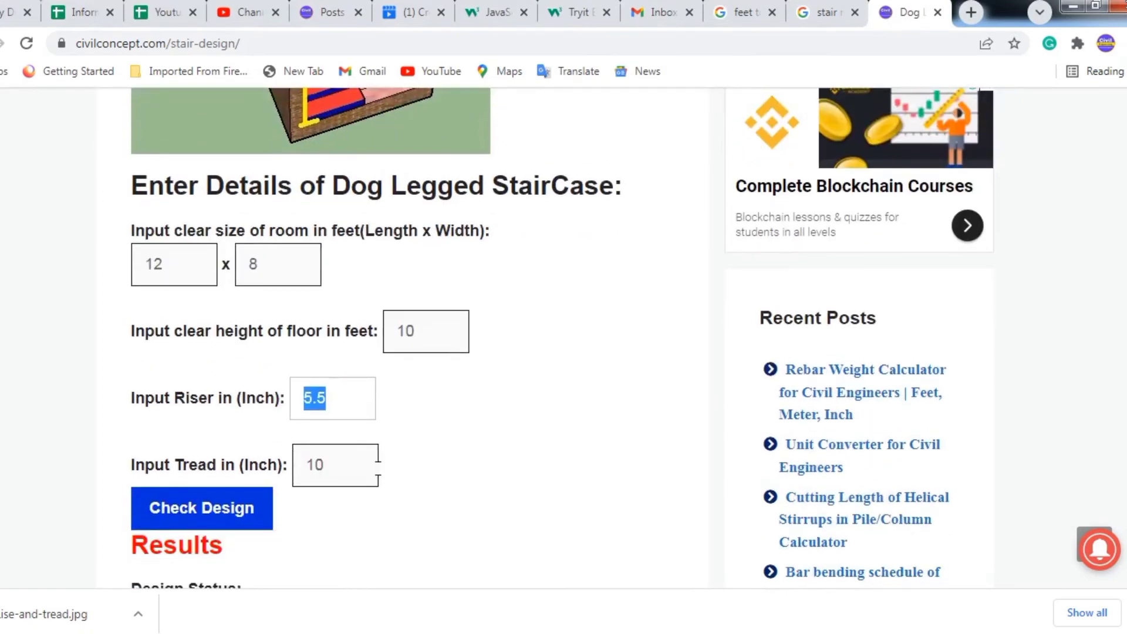
click(352, 463)
scroll(524, 461, up, 6)
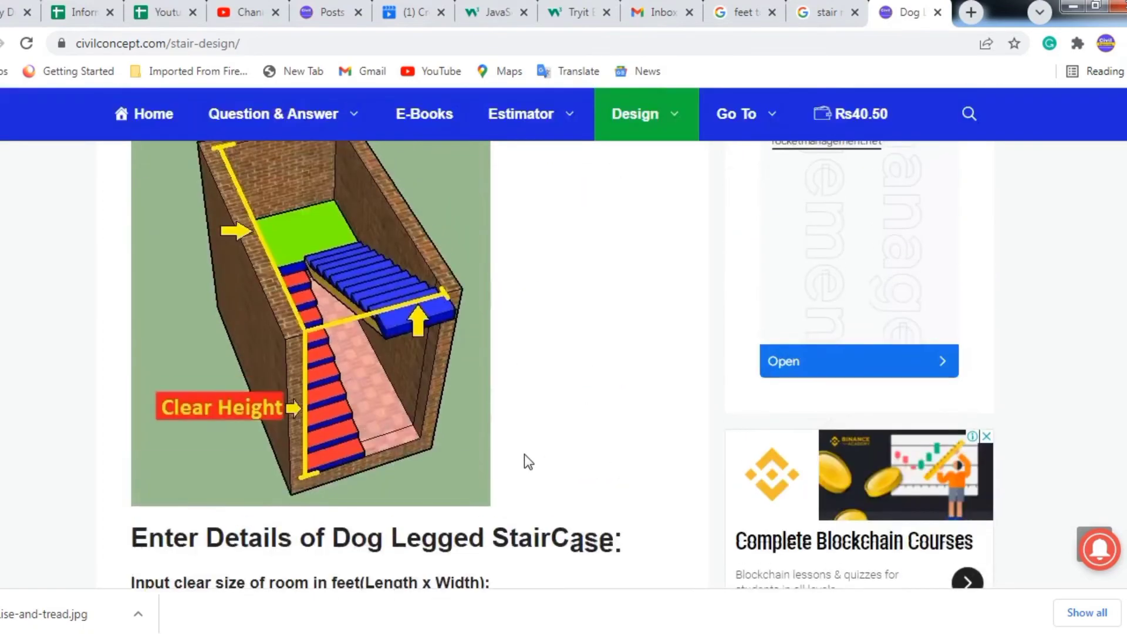
scroll(525, 454, down, 4)
Review the Number of Tread and waist slab thickness 4 results, then return to the input form
scroll(524, 452, down, 1)
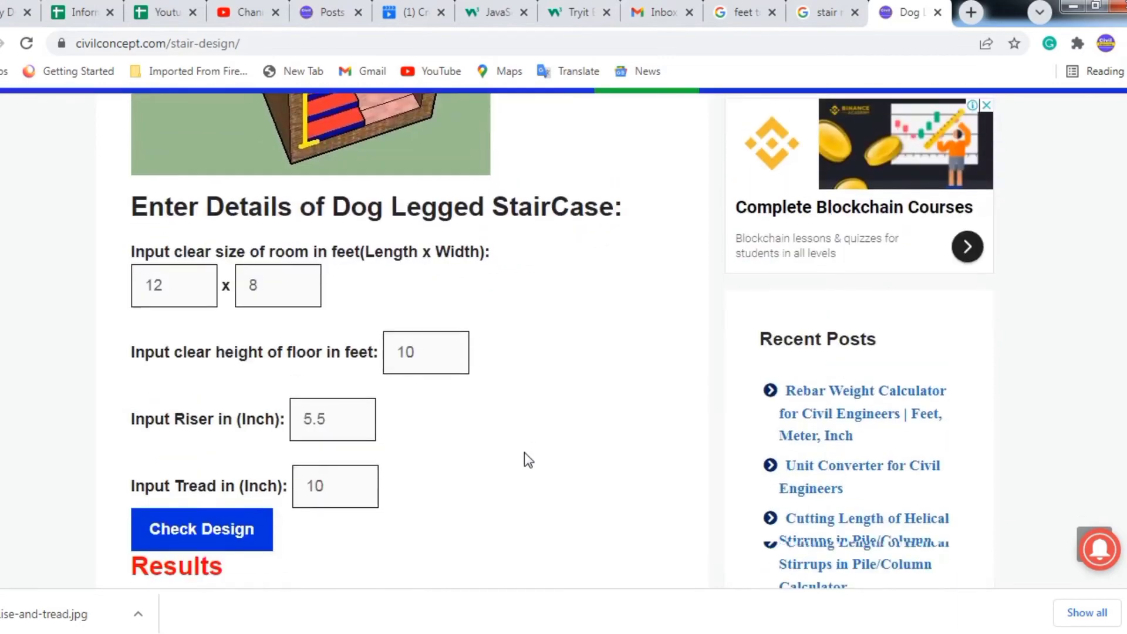
scroll(523, 455, up, 5)
scroll(529, 454, down, 15)
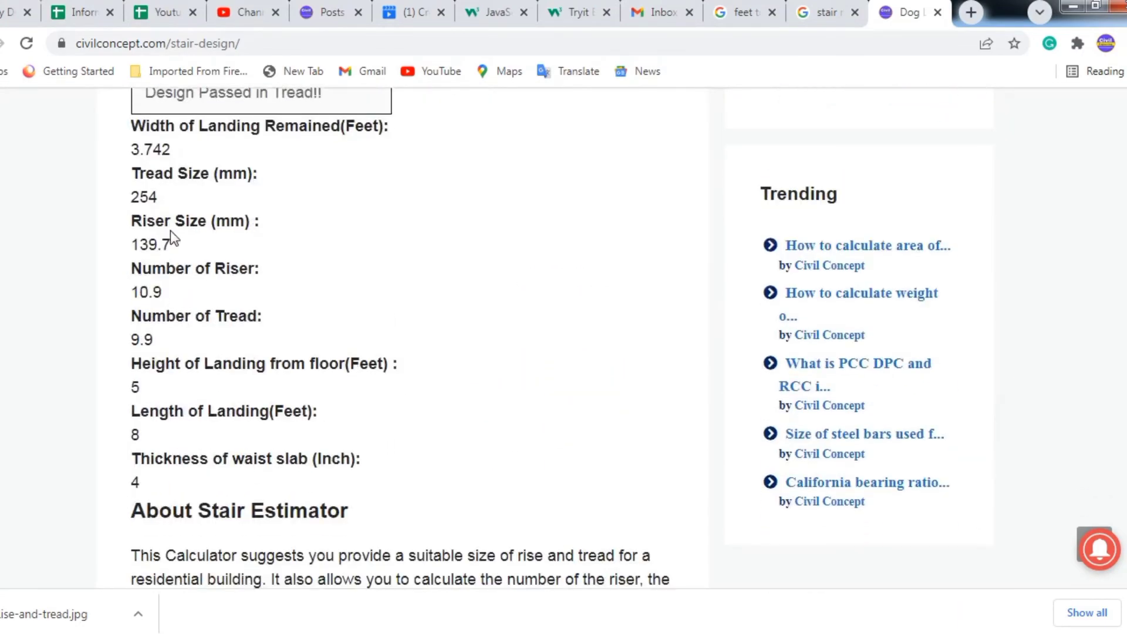
drag(176, 317, 485, 317)
click(484, 316)
scroll(501, 330, down, 1)
drag(166, 375, 330, 392)
click(237, 382)
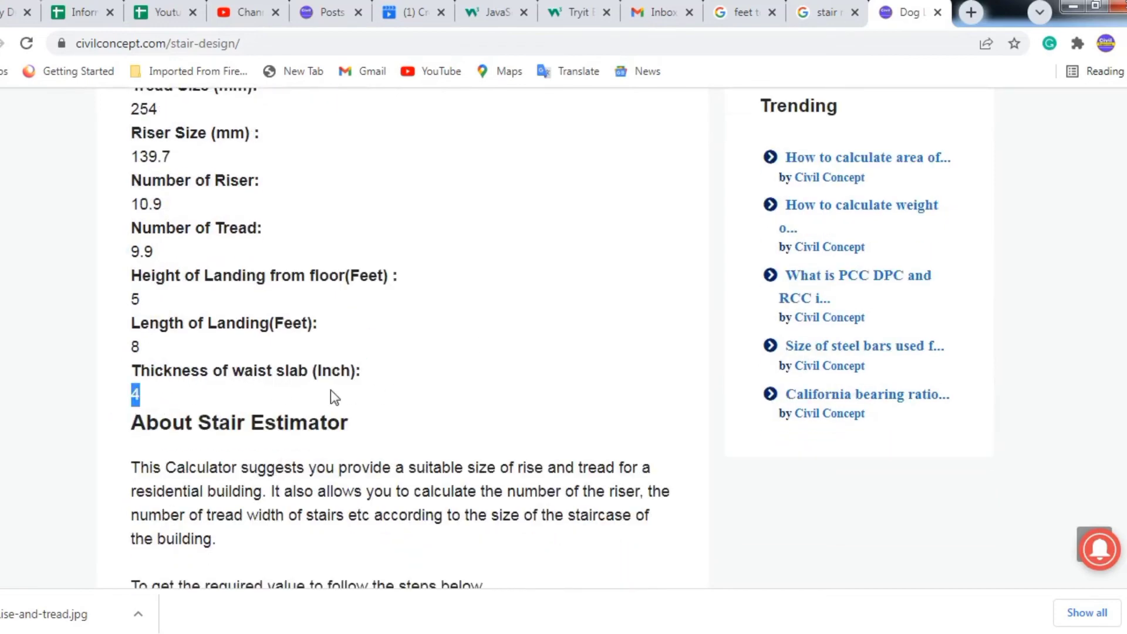
click(338, 385)
scroll(478, 387, down, 8)
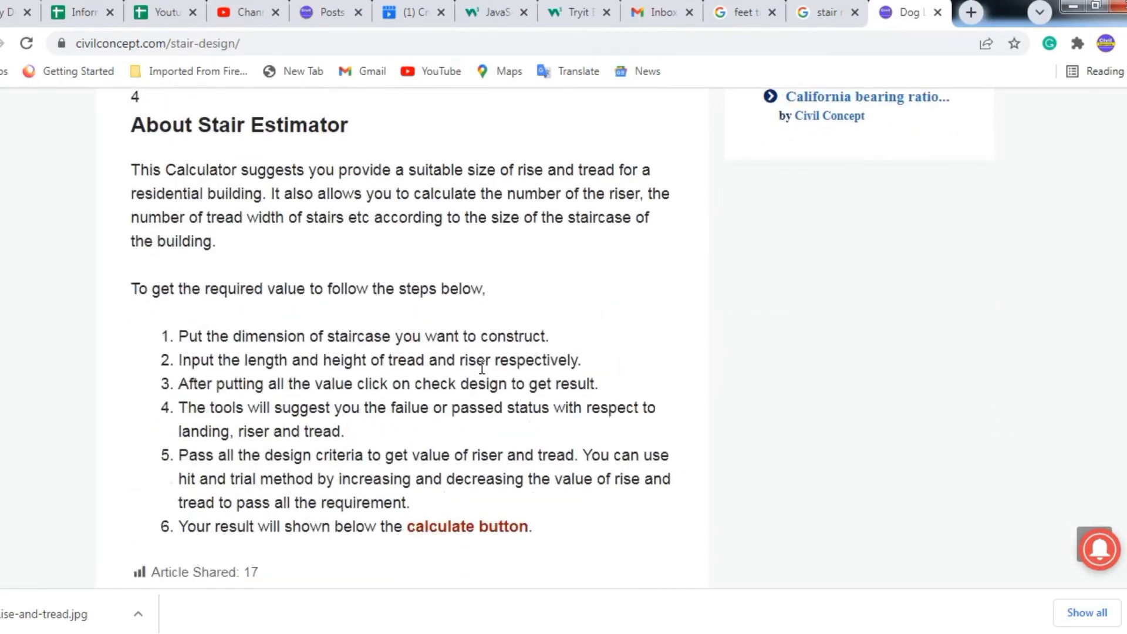
scroll(481, 364, up, 8)
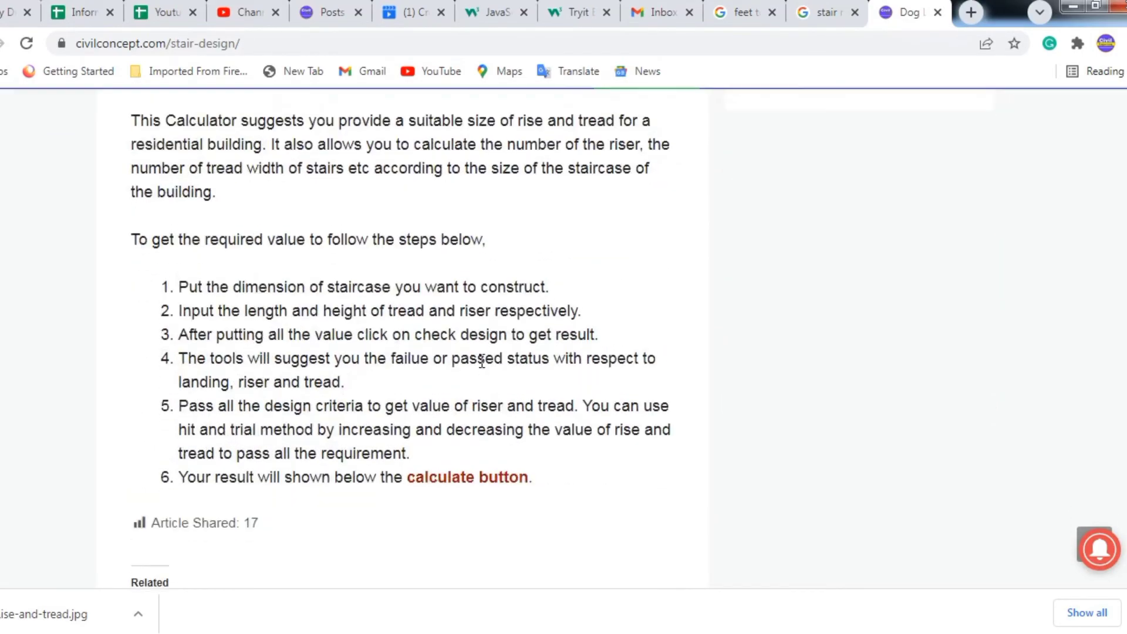
scroll(485, 364, up, 10)
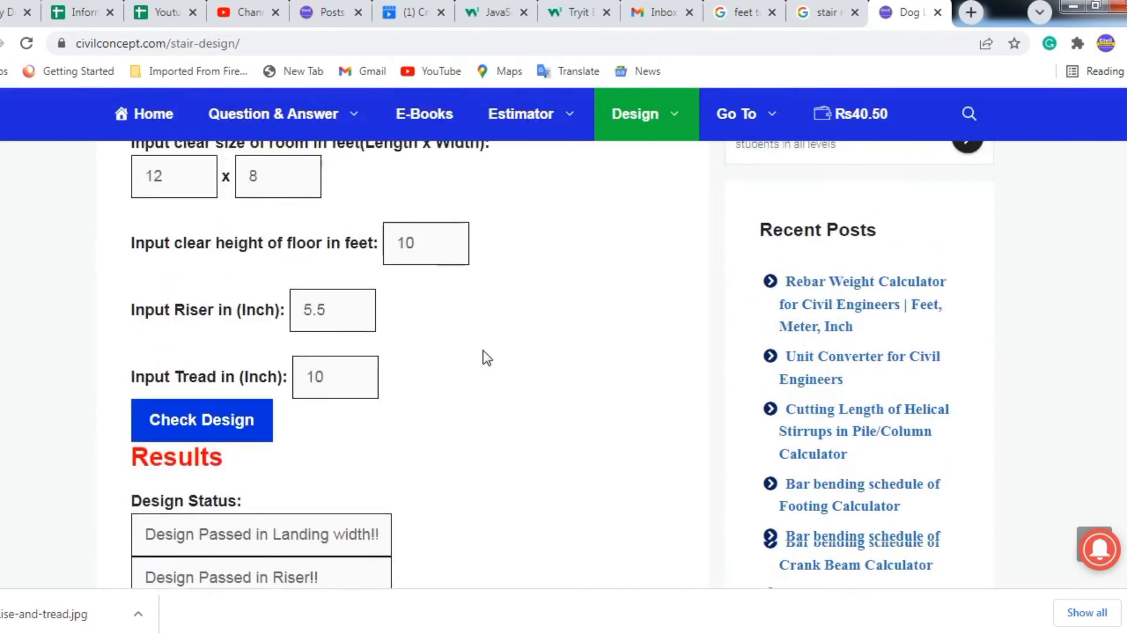